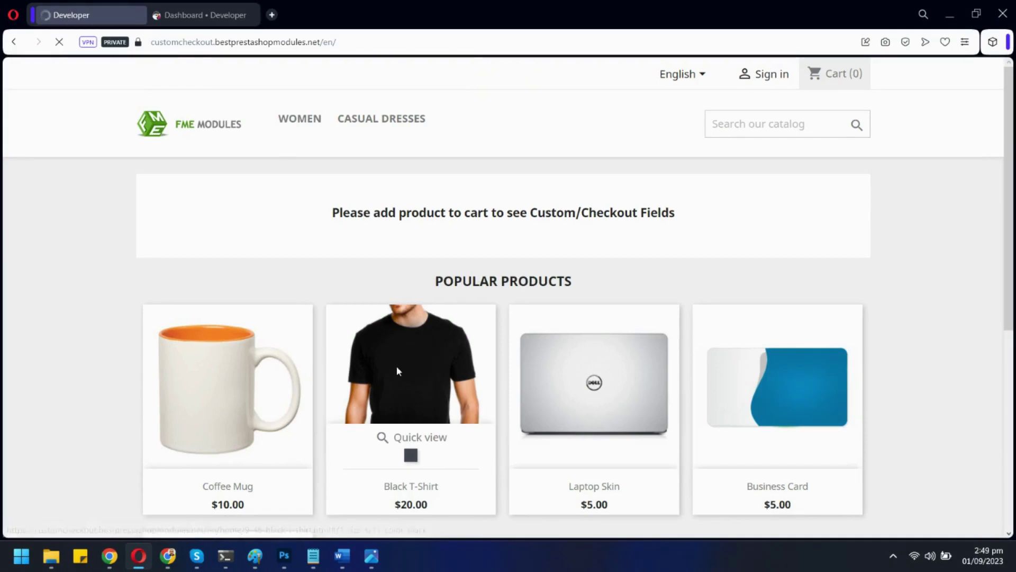
Add two size S Black T-Shirts to the cart and go to the shopping cart page
{"action": "left_click", "coordinate": [395, 366]}
{"action": "scroll", "coordinate": [597, 367], "scroll_direction": "down", "scroll_amount": 1}
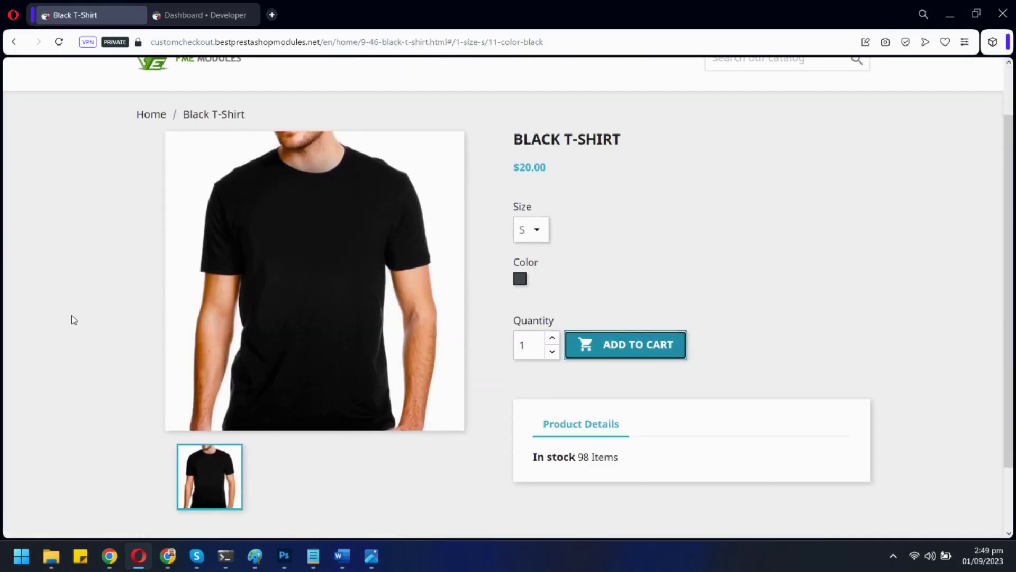
{"action": "left_click", "coordinate": [602, 348]}
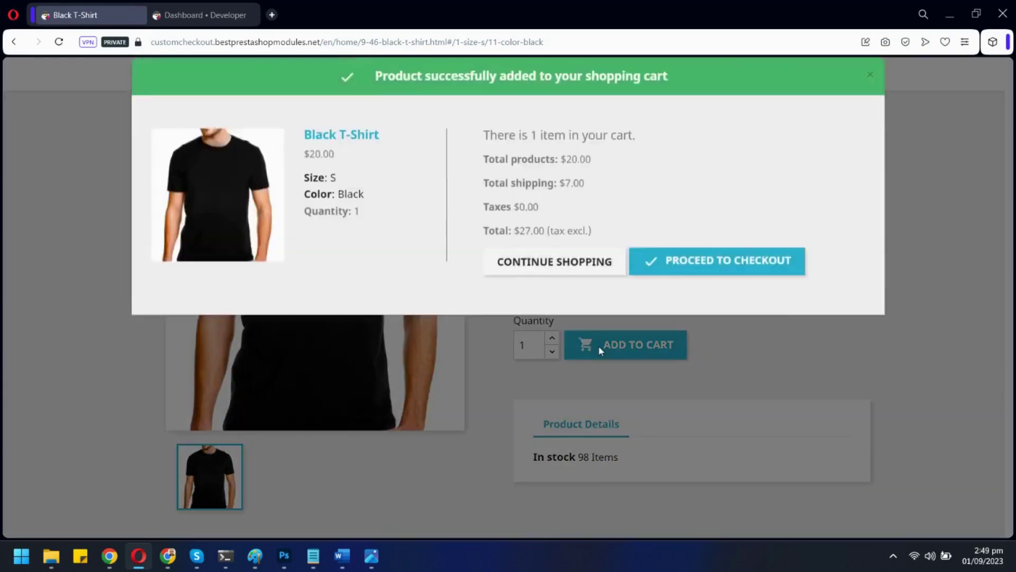
{"action": "left_click", "coordinate": [601, 350]}
{"action": "left_click", "coordinate": [602, 351]}
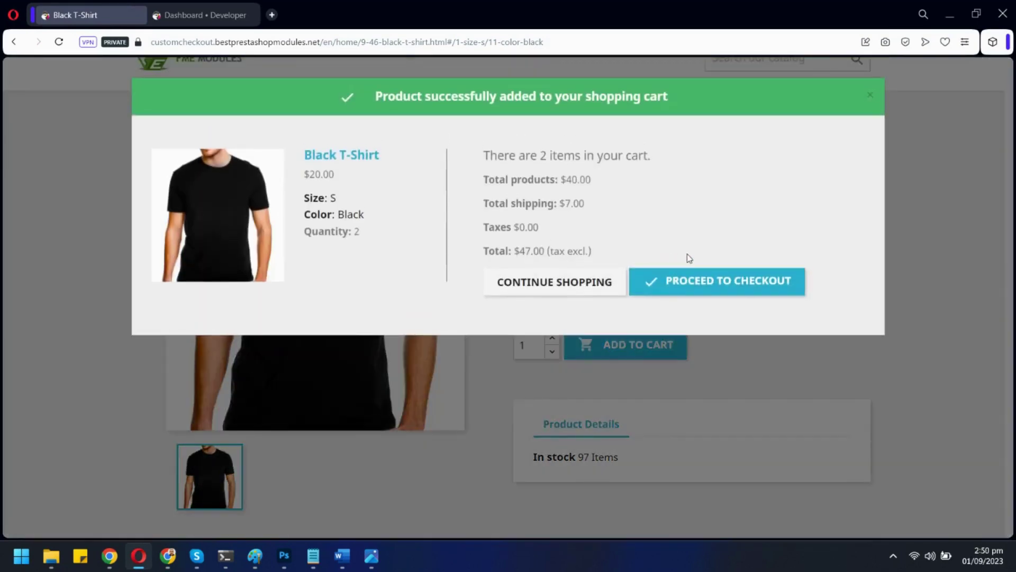
{"action": "left_click", "coordinate": [682, 288]}
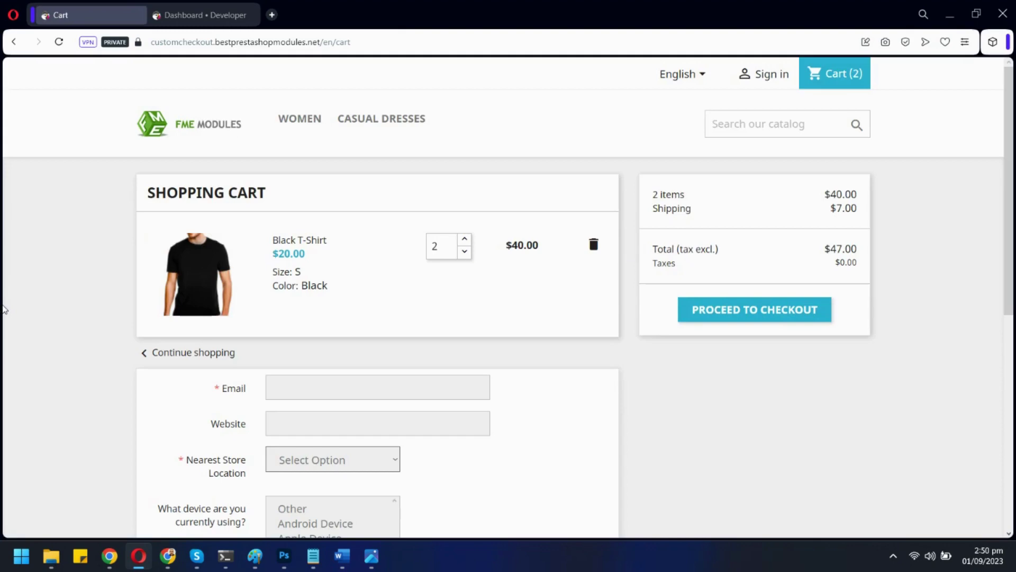
Choose 80-Claro as the nearest store and set the device in use to Android Device
{"action": "scroll", "coordinate": [68, 302], "scroll_direction": "down", "scroll_amount": 5}
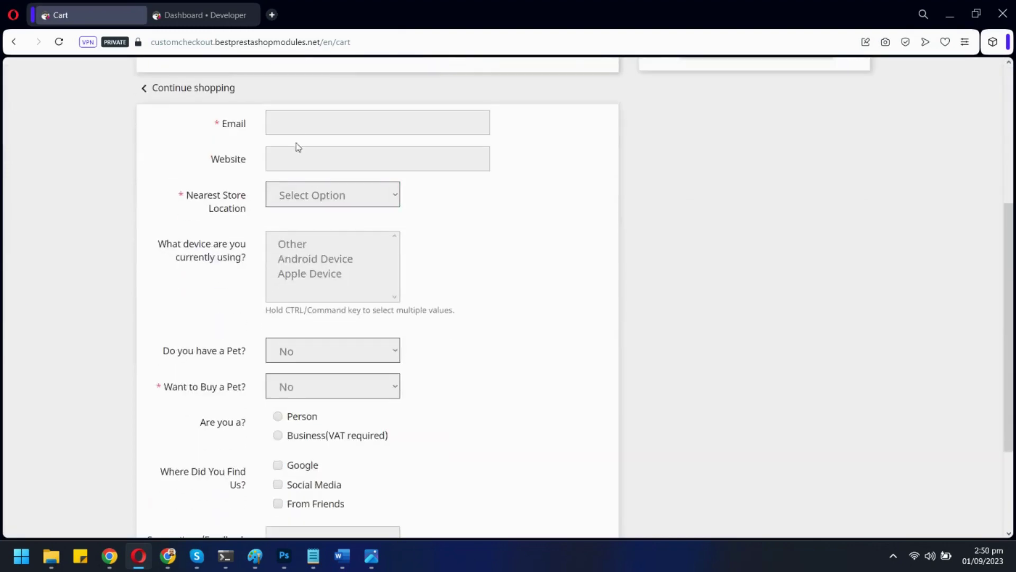
{"action": "scroll", "coordinate": [211, 181], "scroll_direction": "down", "scroll_amount": 3}
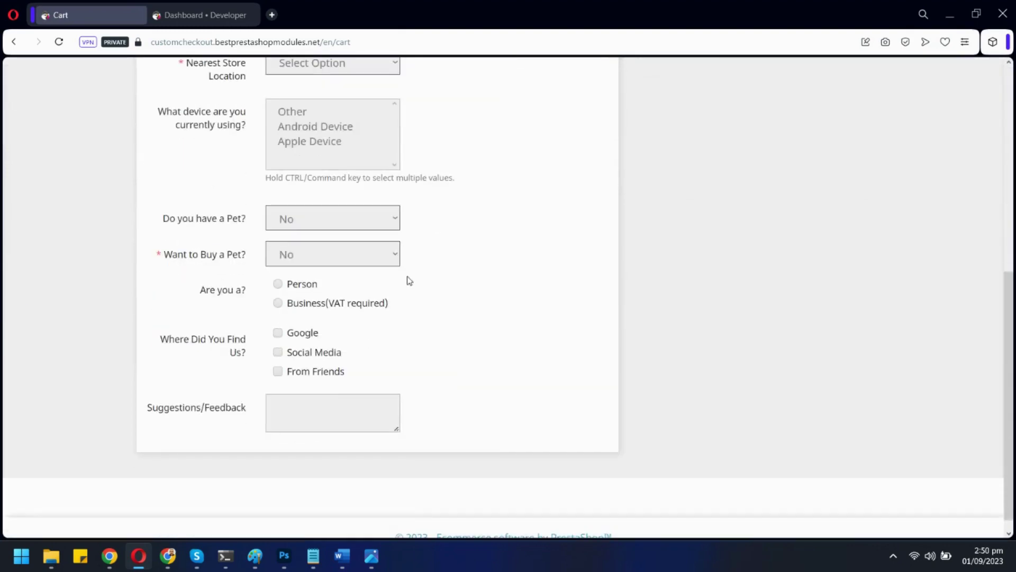
{"action": "scroll", "coordinate": [410, 280], "scroll_direction": "up", "scroll_amount": 5}
{"action": "scroll", "coordinate": [414, 260], "scroll_direction": "down", "scroll_amount": 1}
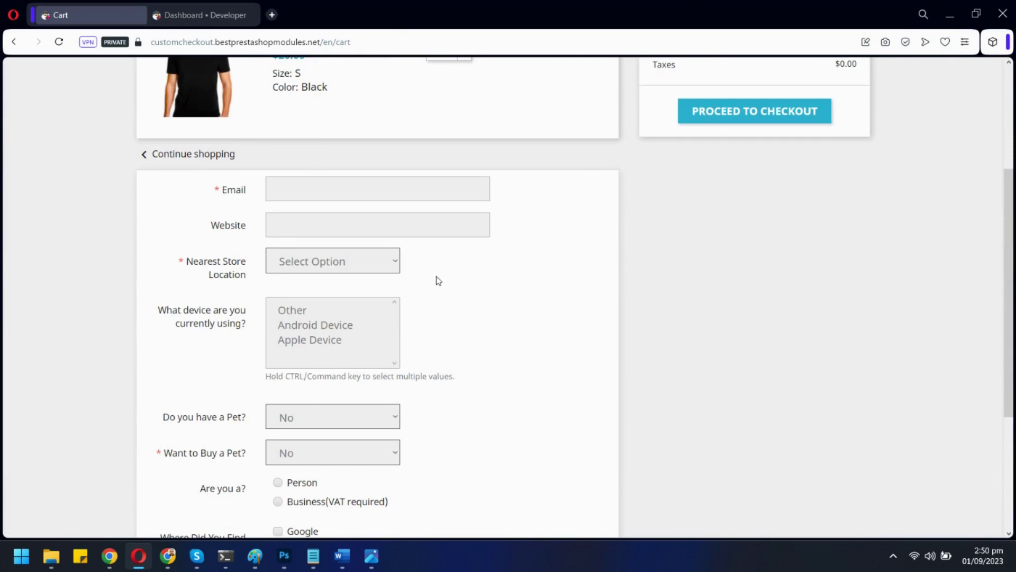
{"action": "left_click", "coordinate": [392, 273]}
{"action": "left_click", "coordinate": [381, 295]}
{"action": "scroll", "coordinate": [456, 297], "scroll_direction": "down", "scroll_amount": 1}
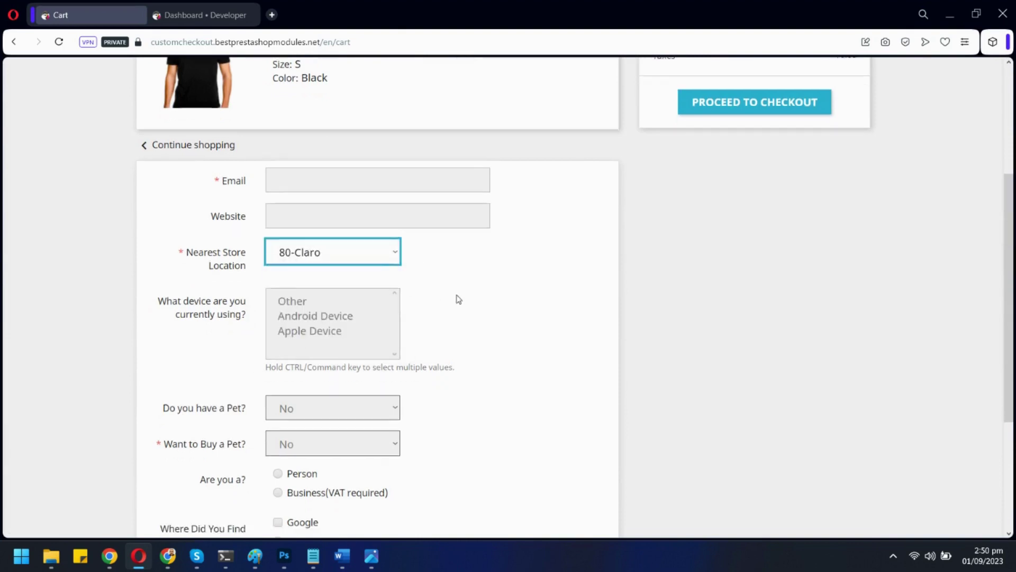
{"action": "left_click", "coordinate": [316, 246]}
{"action": "left_click_drag", "start_coordinate": [315, 245], "coordinate": [335, 277]}
{"action": "scroll", "coordinate": [442, 276], "scroll_direction": "down", "scroll_amount": 2}
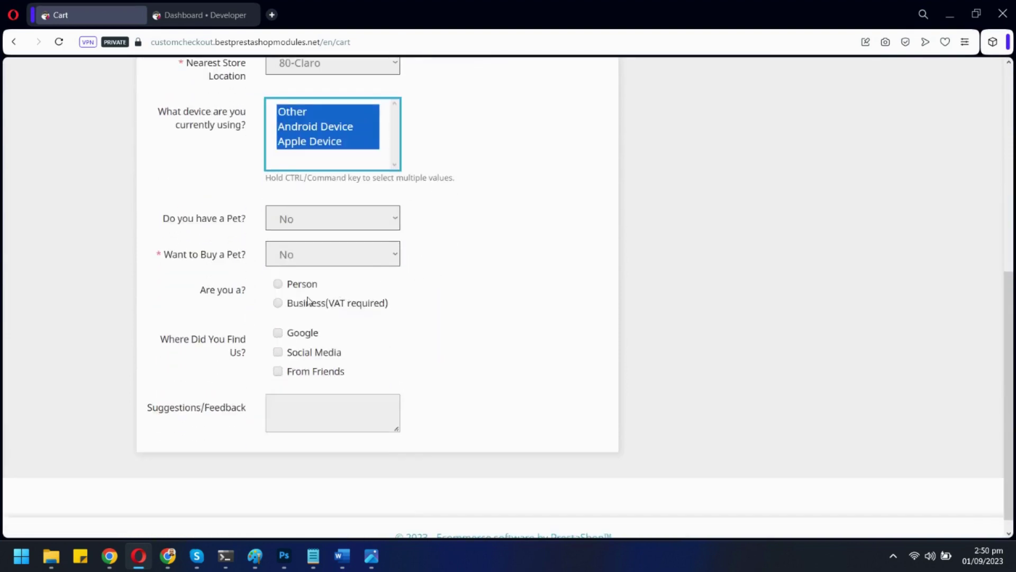
{"action": "left_click", "coordinate": [292, 398]}
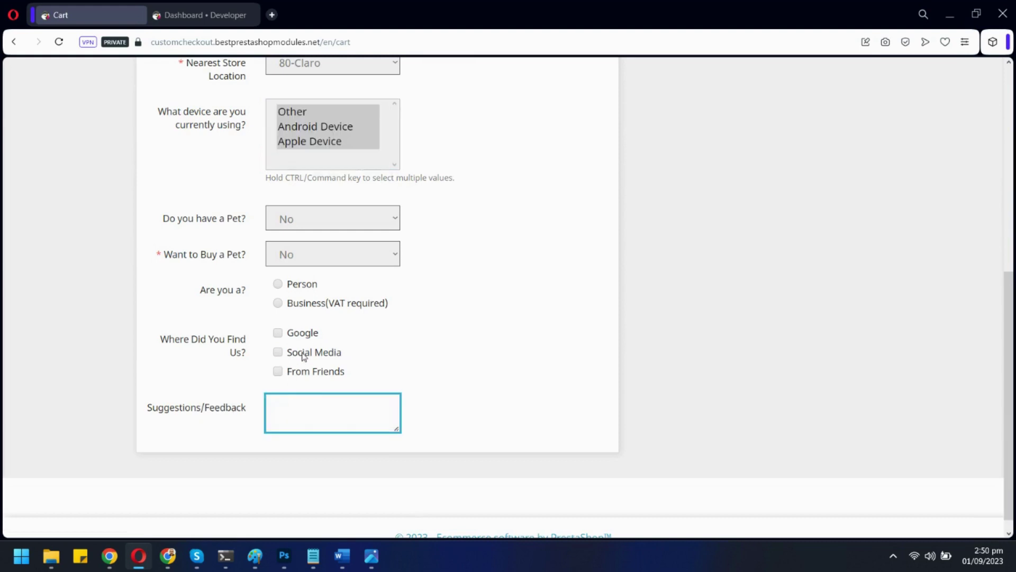
Answer the 'Do you have a Pet?' question, settling on No
{"action": "scroll", "coordinate": [417, 348], "scroll_direction": "up", "scroll_amount": 3}
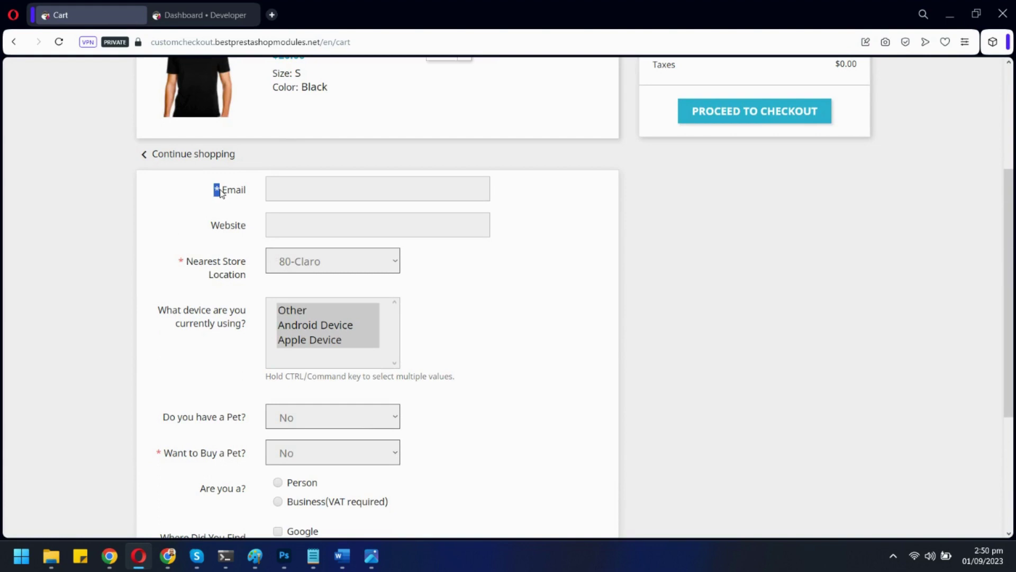
{"action": "left_click", "coordinate": [194, 213]}
{"action": "scroll", "coordinate": [157, 196], "scroll_direction": "down", "scroll_amount": 3}
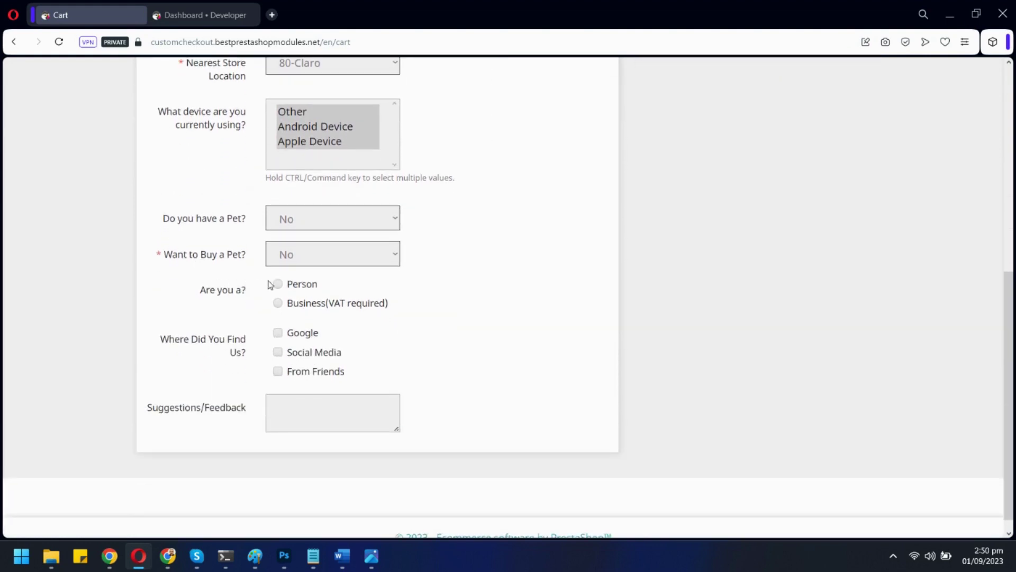
{"action": "left_click", "coordinate": [291, 227]}
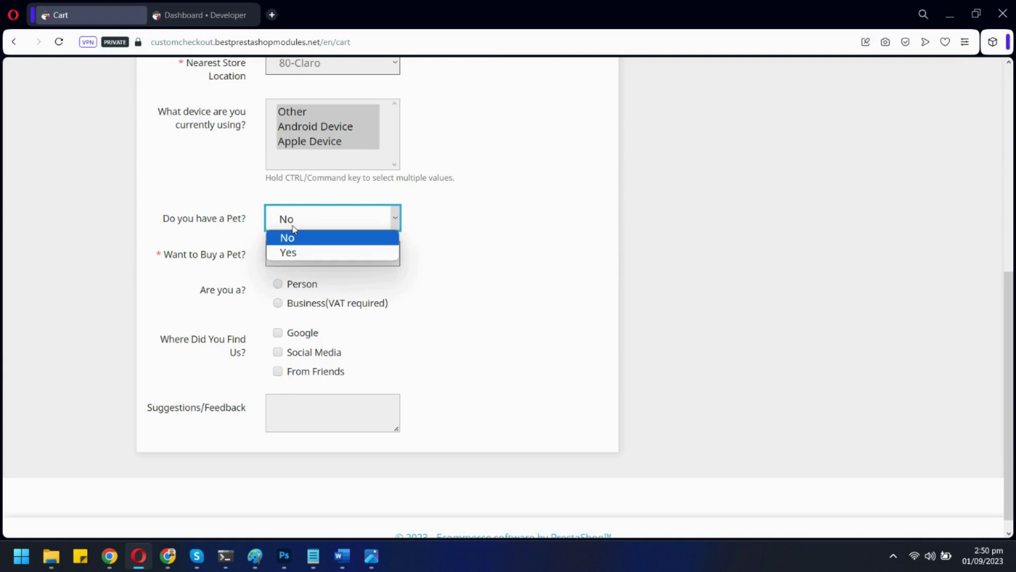
{"action": "left_click", "coordinate": [294, 255]}
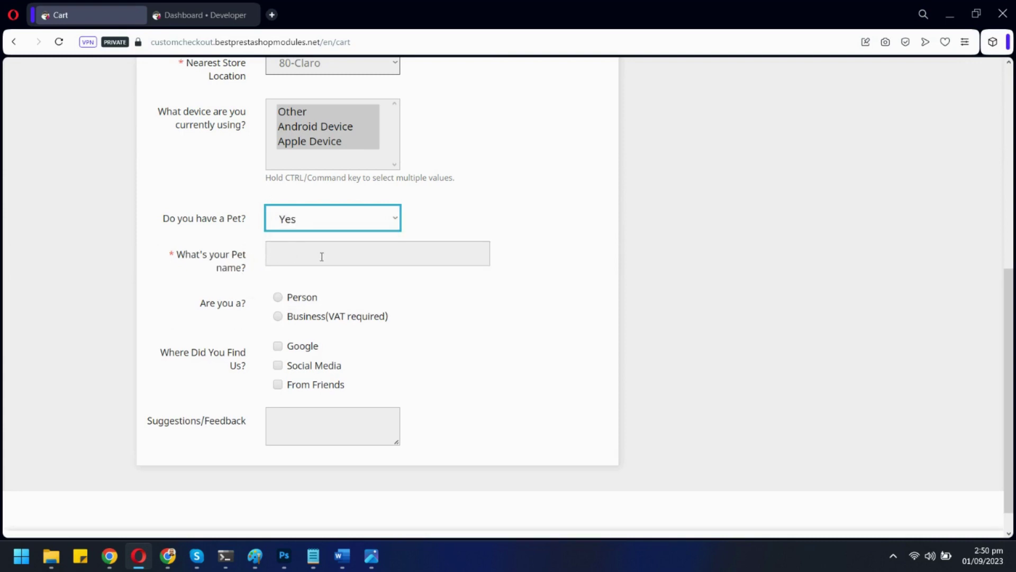
{"action": "left_click", "coordinate": [320, 228]}
{"action": "left_click", "coordinate": [315, 236]}
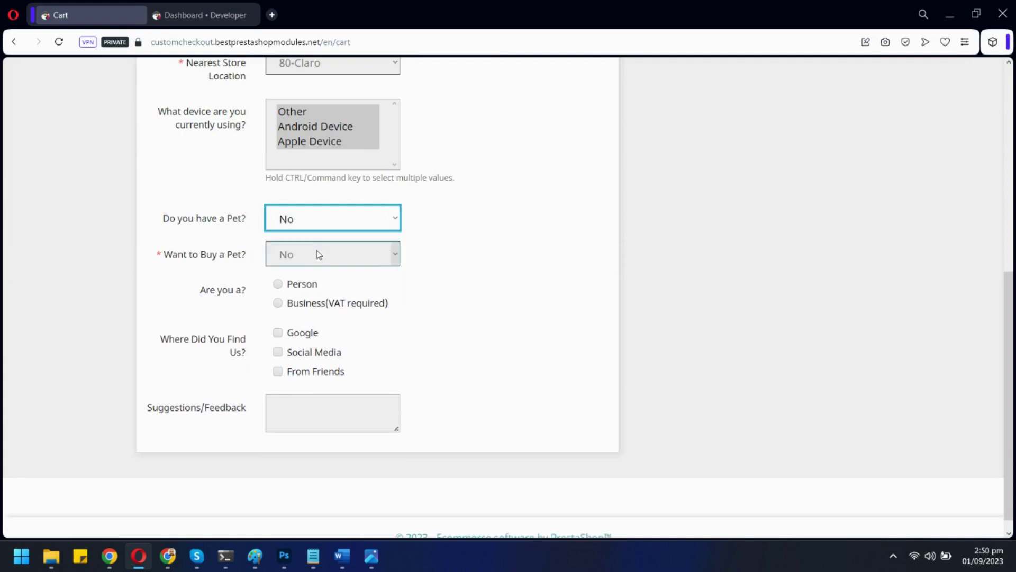
{"action": "left_click", "coordinate": [411, 246]}
Enter the customer's e-mail address and start filling the Suggestions/Feedback box
{"action": "scroll", "coordinate": [410, 247], "scroll_direction": "up", "scroll_amount": 3}
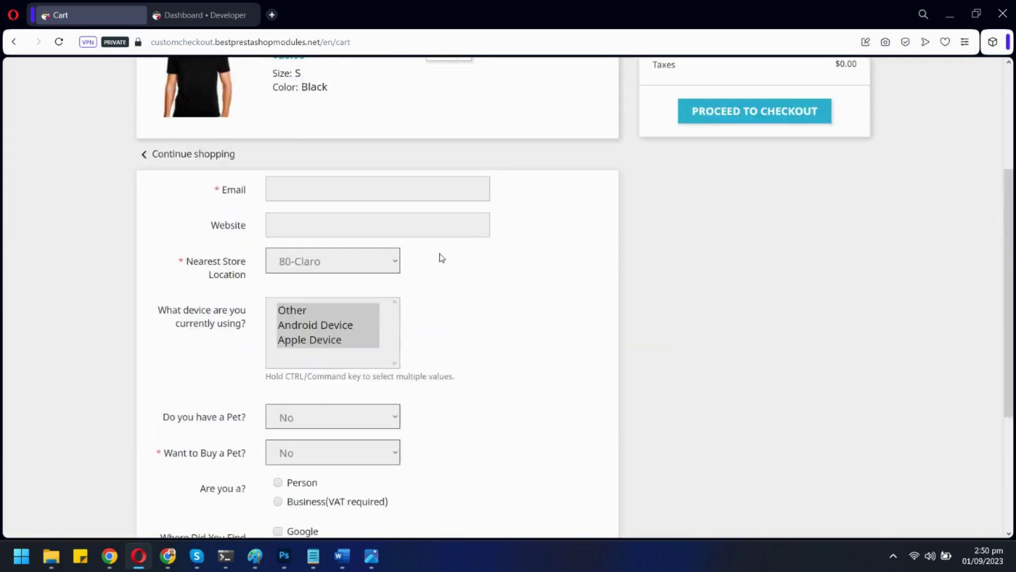
{"action": "left_click", "coordinate": [285, 189]}
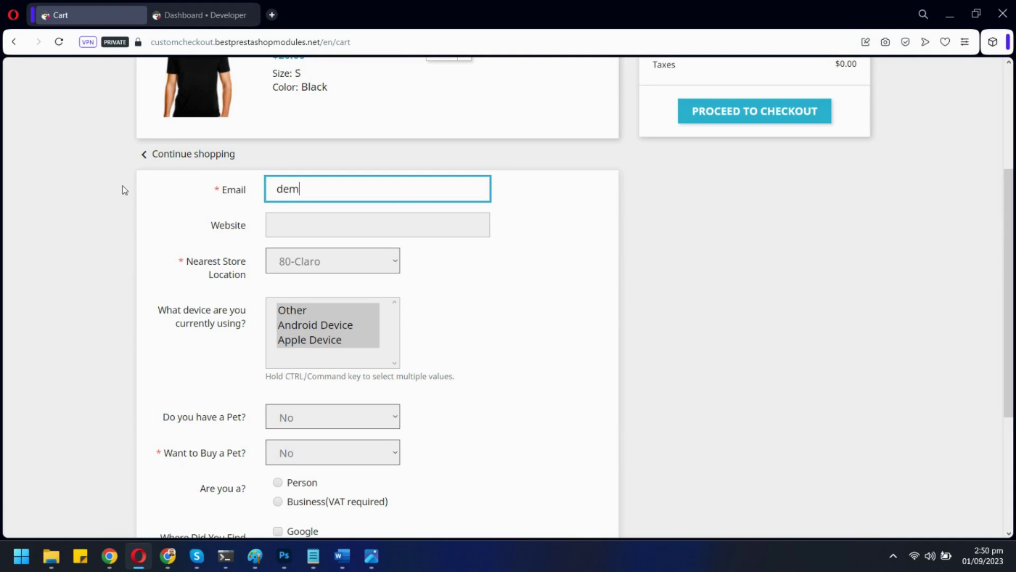
{"action": "type", "text": "demo@demo.com"}
{"action": "key", "text": "Tab"}
{"action": "scroll", "coordinate": [125, 190], "scroll_direction": "down", "scroll_amount": 4}
{"action": "left_click", "coordinate": [169, 394]}
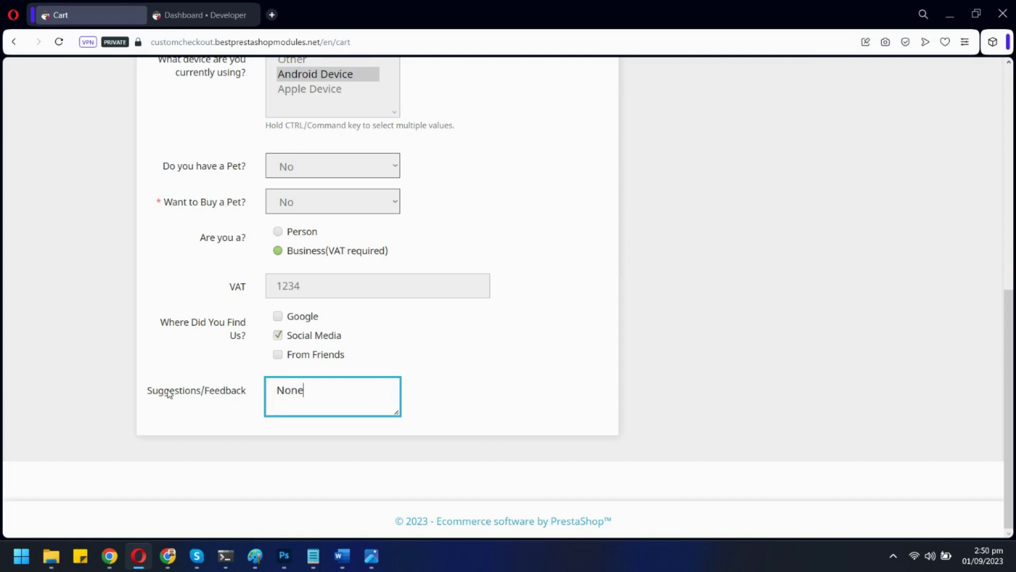
{"action": "scroll", "coordinate": [608, 390], "scroll_direction": "up", "scroll_amount": 10}
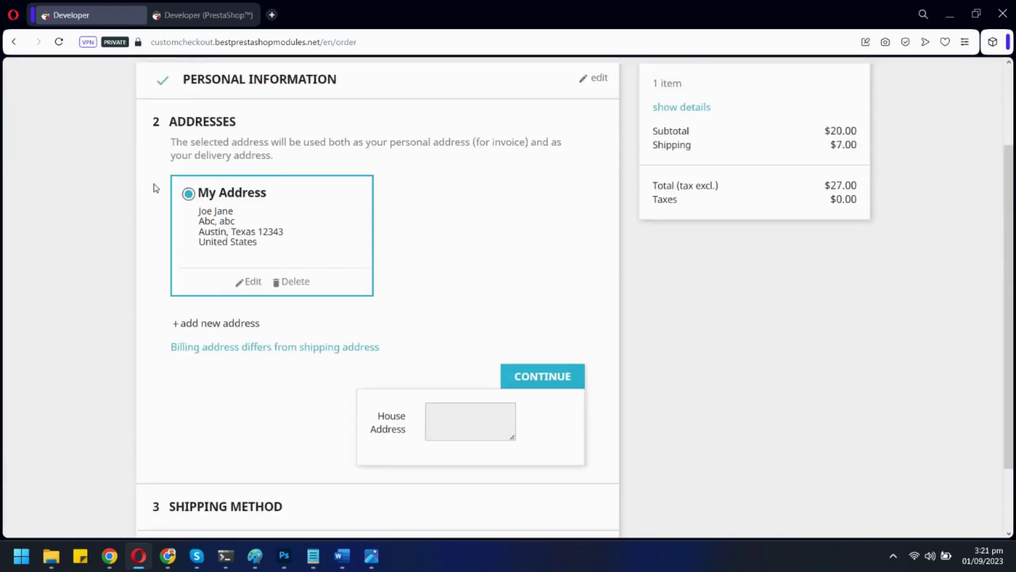
Confirm the address and set the expected delivery date to 2023-09-28 at shipping
{"action": "scroll", "coordinate": [213, 201], "scroll_direction": "down", "scroll_amount": 1}
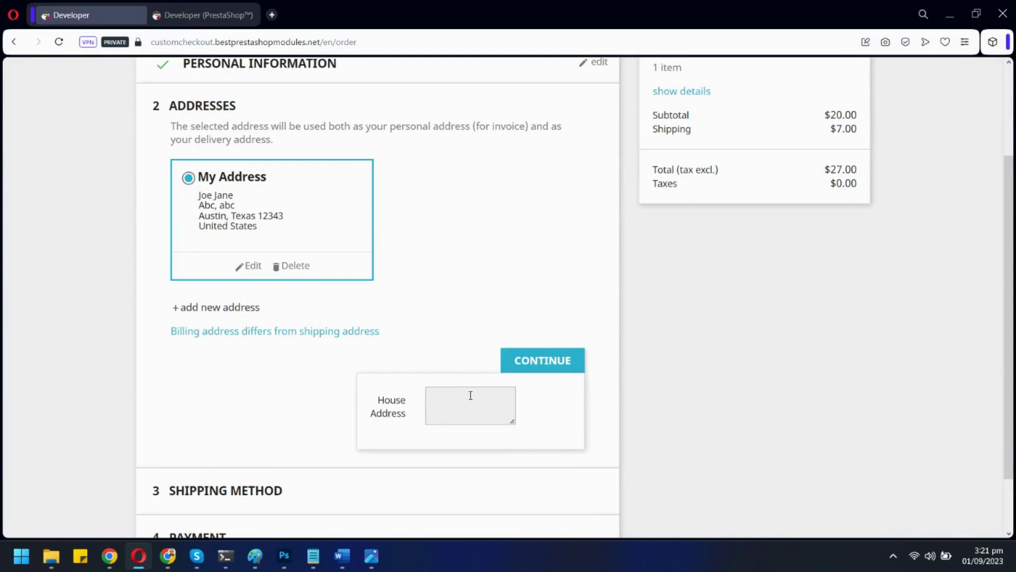
{"action": "left_click", "coordinate": [521, 359]}
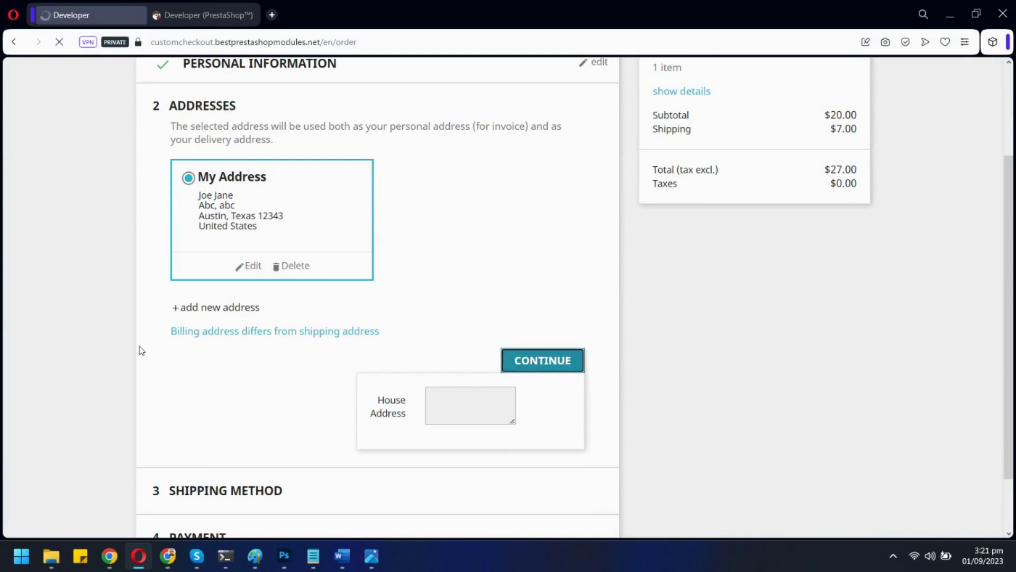
{"action": "scroll", "coordinate": [141, 347], "scroll_direction": "down", "scroll_amount": 1}
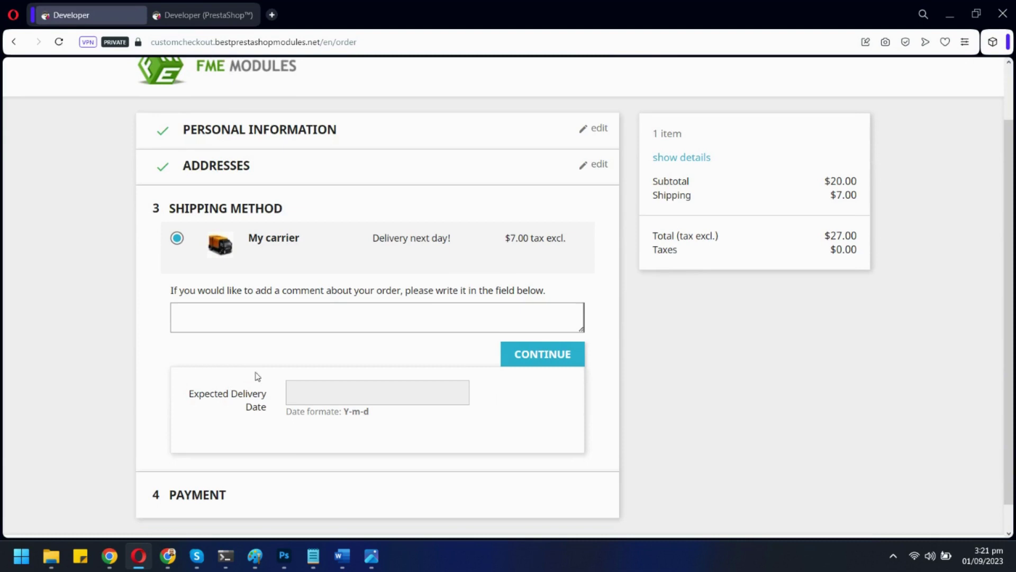
{"action": "left_click", "coordinate": [390, 396]}
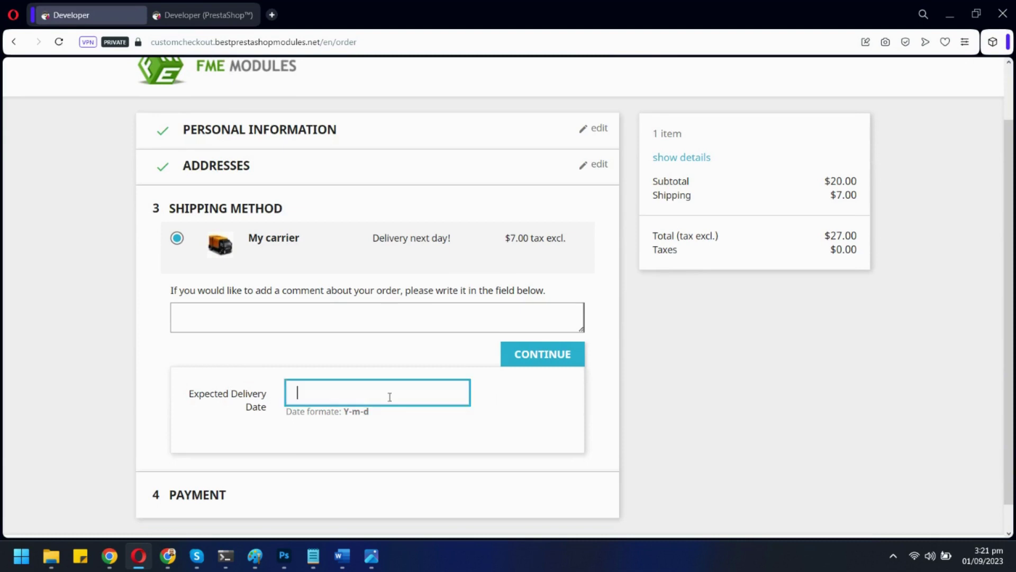
{"action": "left_click", "coordinate": [420, 361]}
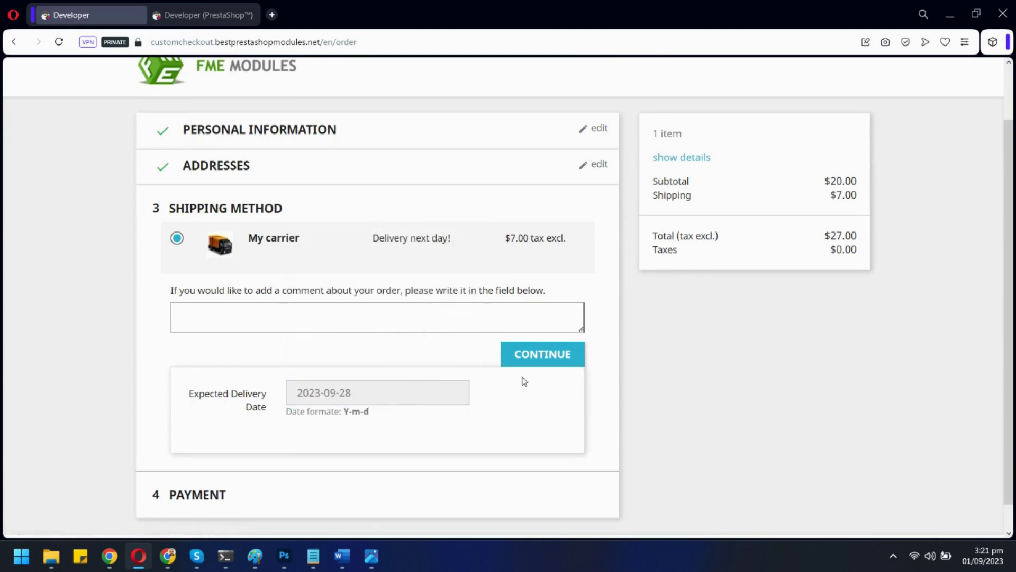
{"action": "left_click", "coordinate": [536, 362]}
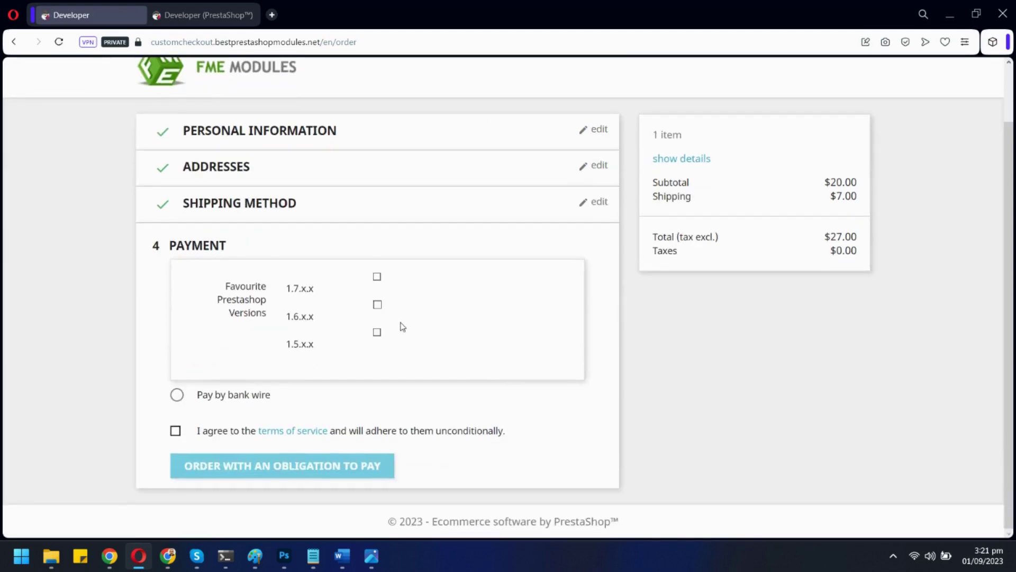
Tick favourite versions 1.6.x.x and 1.5.x.x, pay by bank wire, accept terms and place the order
{"action": "left_click", "coordinate": [378, 305]}
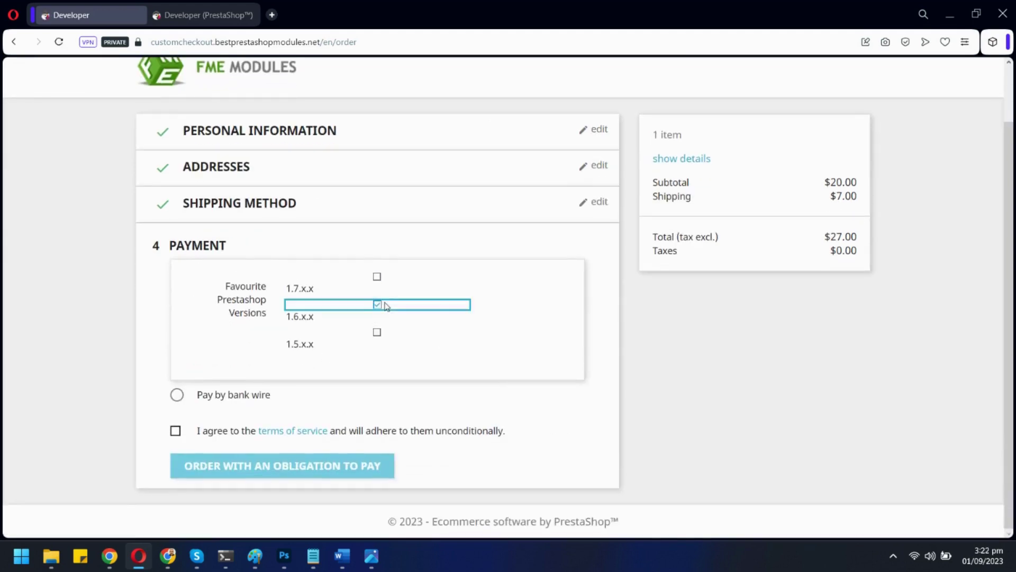
{"action": "left_click", "coordinate": [378, 332]}
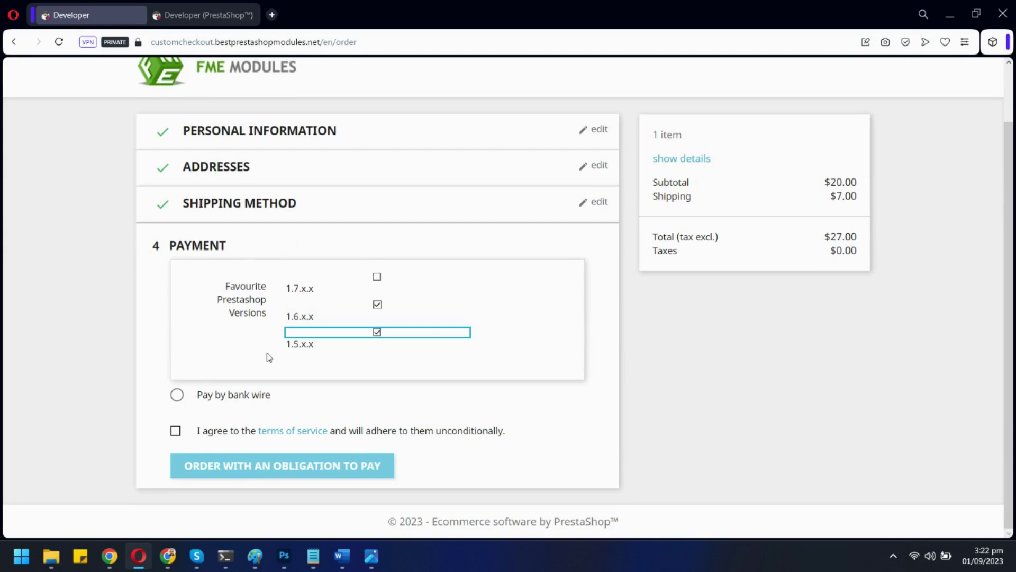
{"action": "left_click", "coordinate": [178, 395]}
{"action": "scroll", "coordinate": [180, 440], "scroll_direction": "down", "scroll_amount": 1}
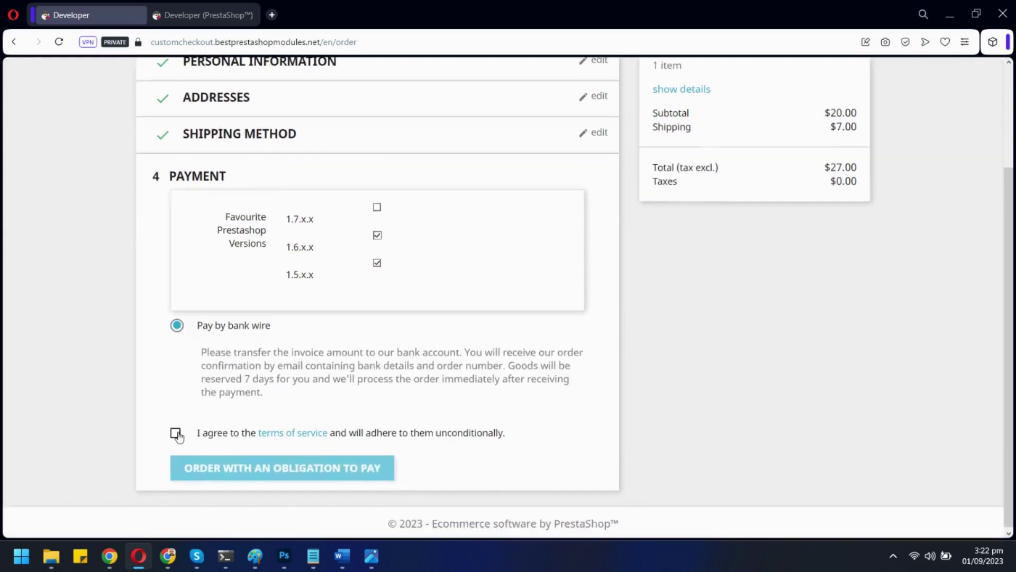
{"action": "scroll", "coordinate": [186, 455], "scroll_direction": "up", "scroll_amount": 1}
{"action": "left_click", "coordinate": [176, 497]}
{"action": "scroll", "coordinate": [158, 466], "scroll_direction": "down", "scroll_amount": 1}
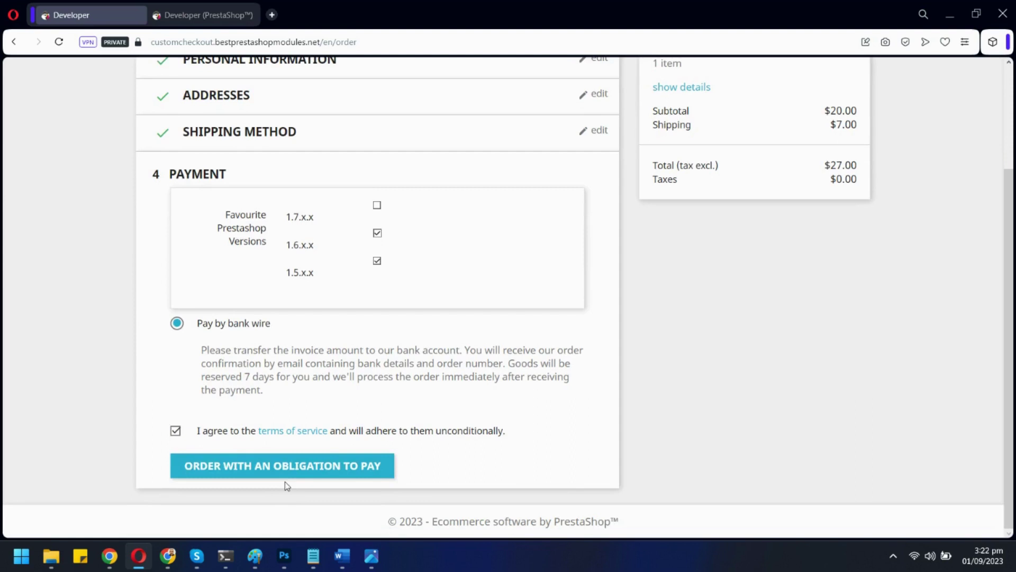
{"action": "left_click", "coordinate": [285, 474]}
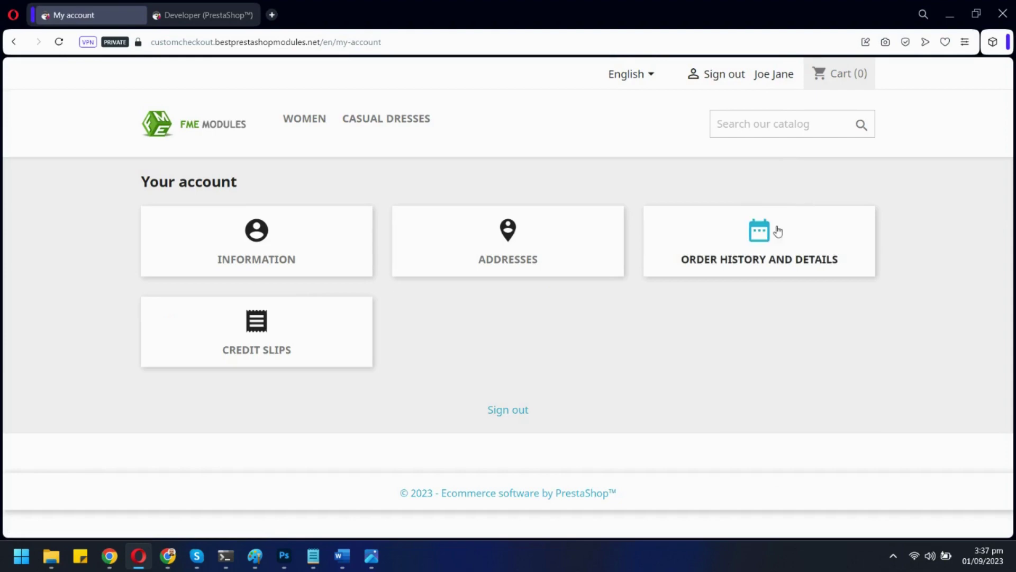
Open the latest order's details from Order history on the storefront
{"action": "left_click", "coordinate": [776, 230]}
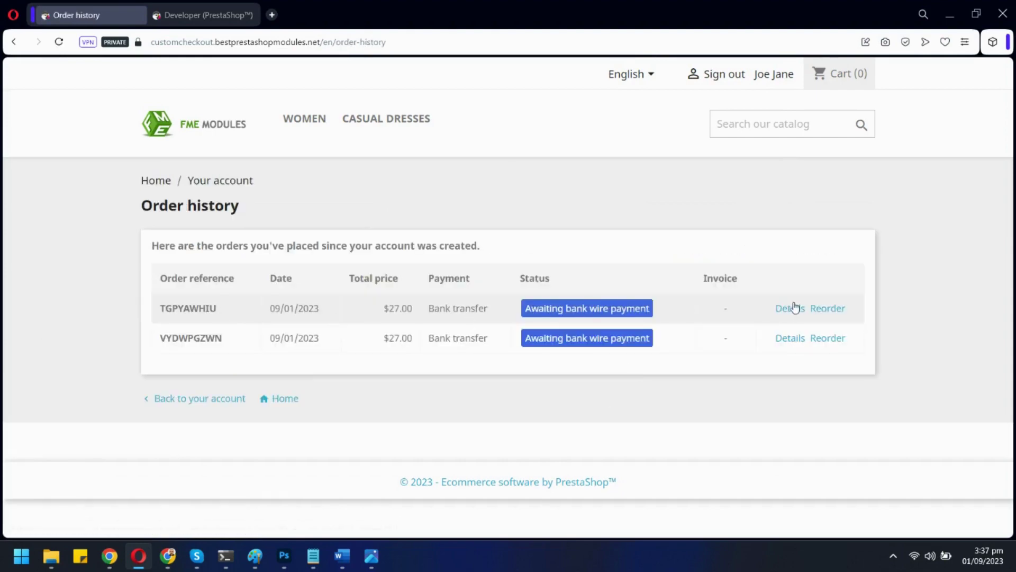
{"action": "left_click", "coordinate": [795, 308]}
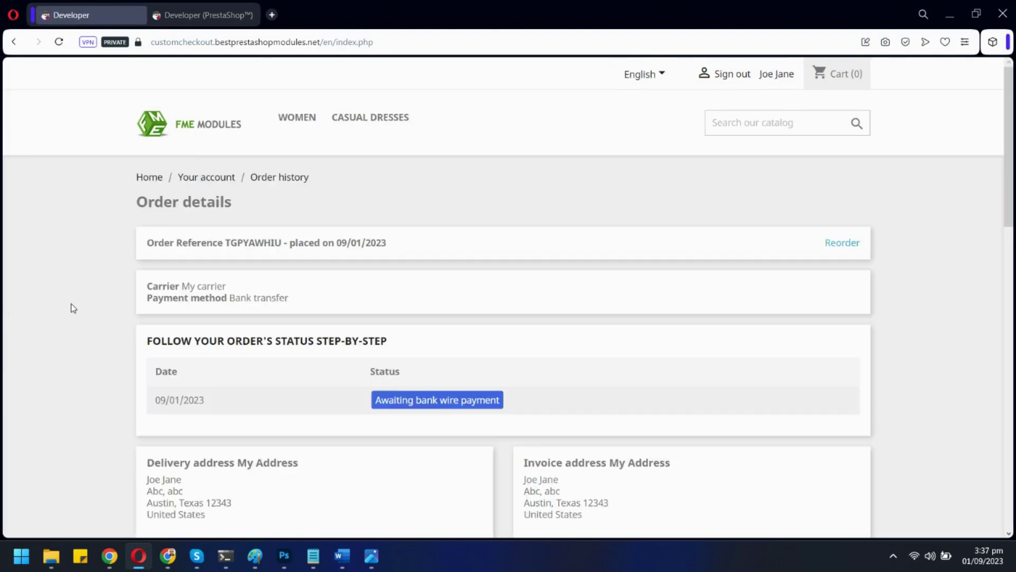
{"action": "scroll", "coordinate": [71, 303], "scroll_direction": "down", "scroll_amount": 7}
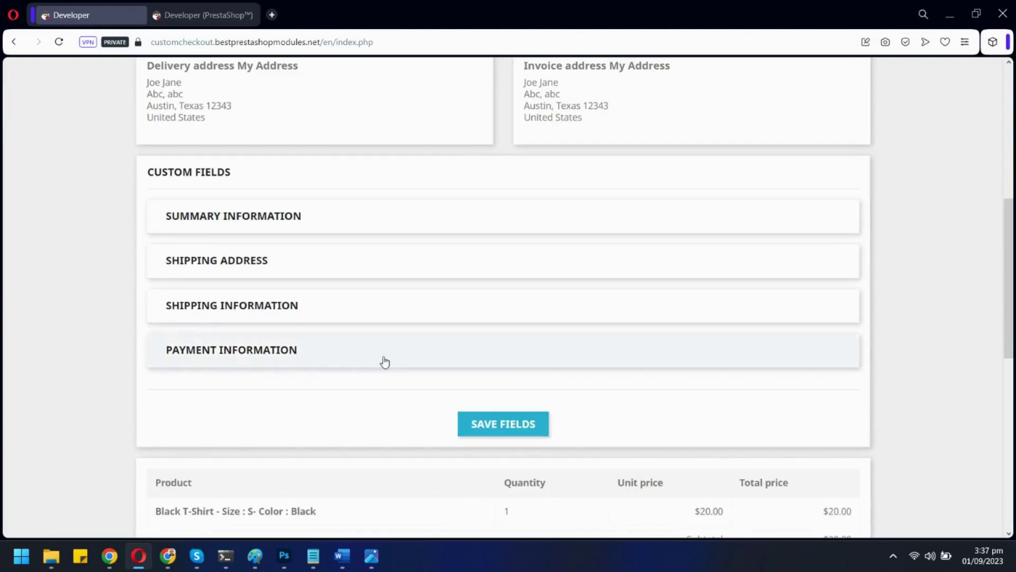
Review the summary, shipping and payment custom field sections and save the field values
{"action": "left_click", "coordinate": [511, 219]}
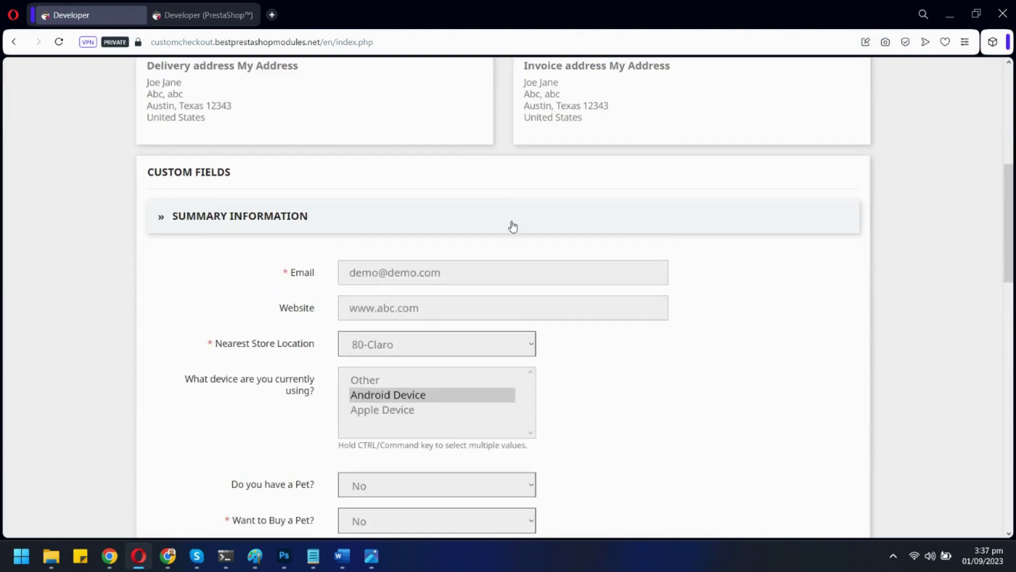
{"action": "scroll", "coordinate": [511, 222], "scroll_direction": "down", "scroll_amount": 3}
{"action": "scroll", "coordinate": [538, 331], "scroll_direction": "up", "scroll_amount": 1}
{"action": "scroll", "coordinate": [541, 329], "scroll_direction": "up", "scroll_amount": 1}
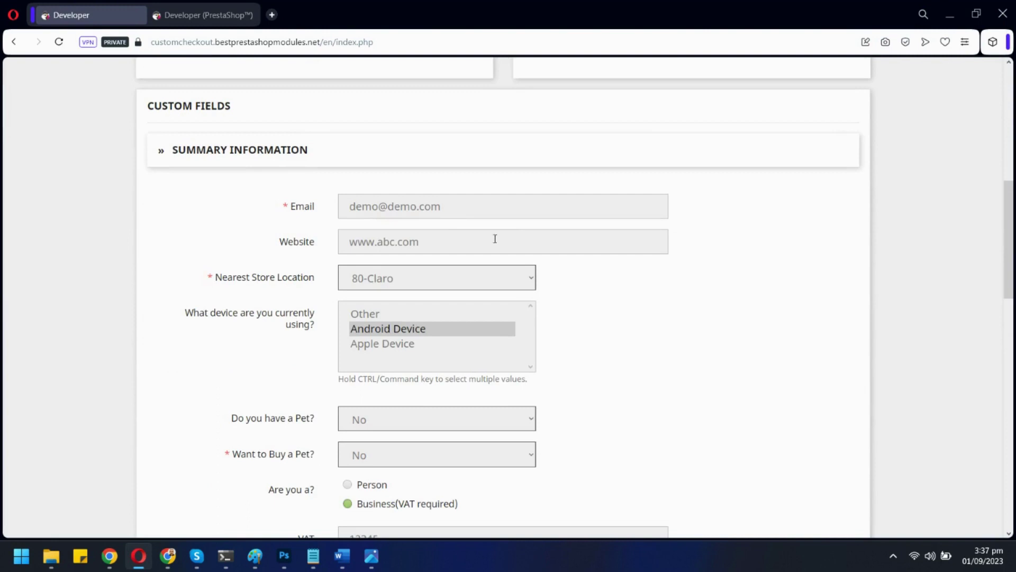
{"action": "left_click", "coordinate": [433, 244]}
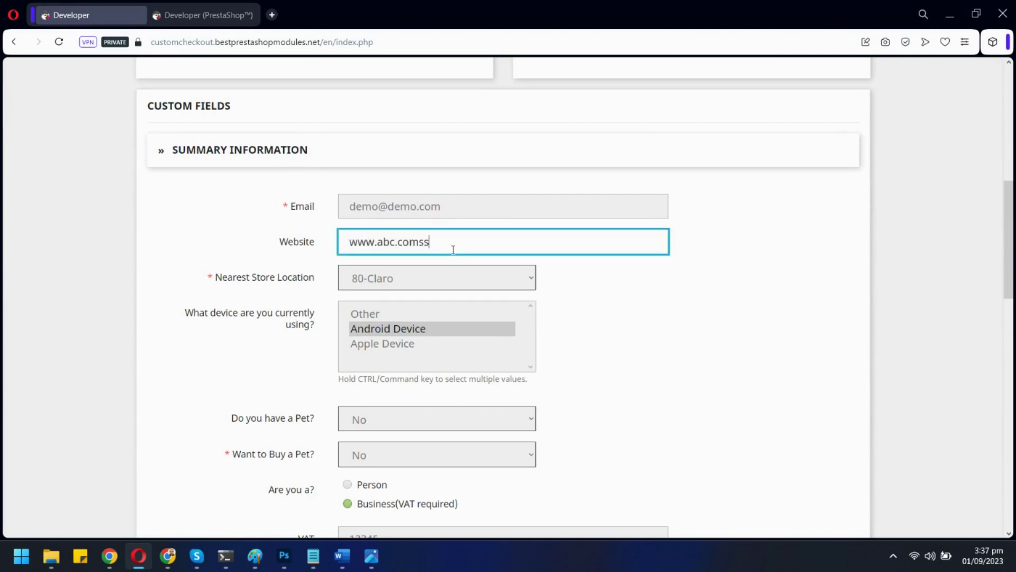
{"action": "left_click", "coordinate": [344, 162]}
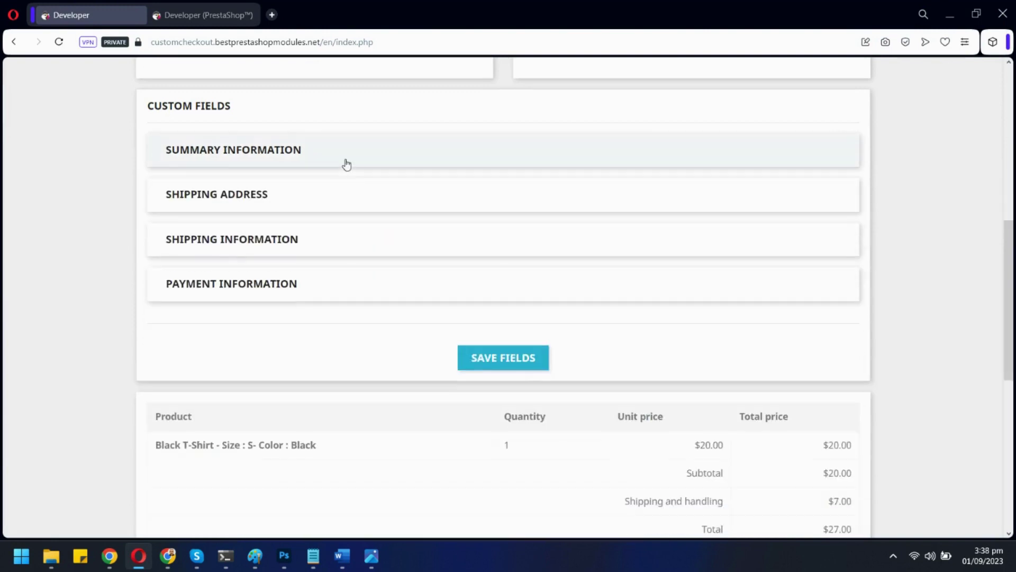
{"action": "left_click", "coordinate": [345, 233]}
{"action": "left_click", "coordinate": [352, 291]}
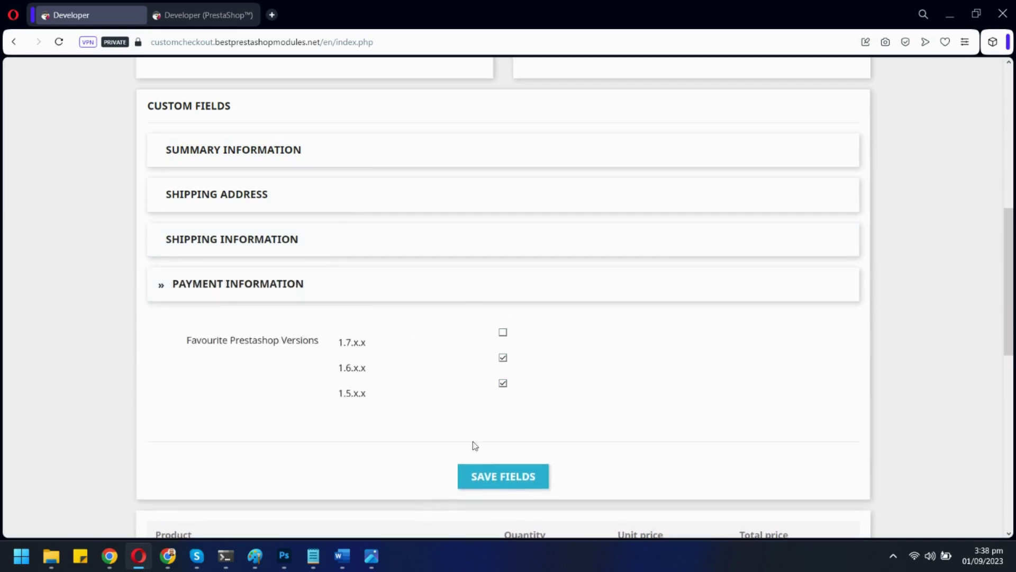
{"action": "left_click", "coordinate": [503, 476]}
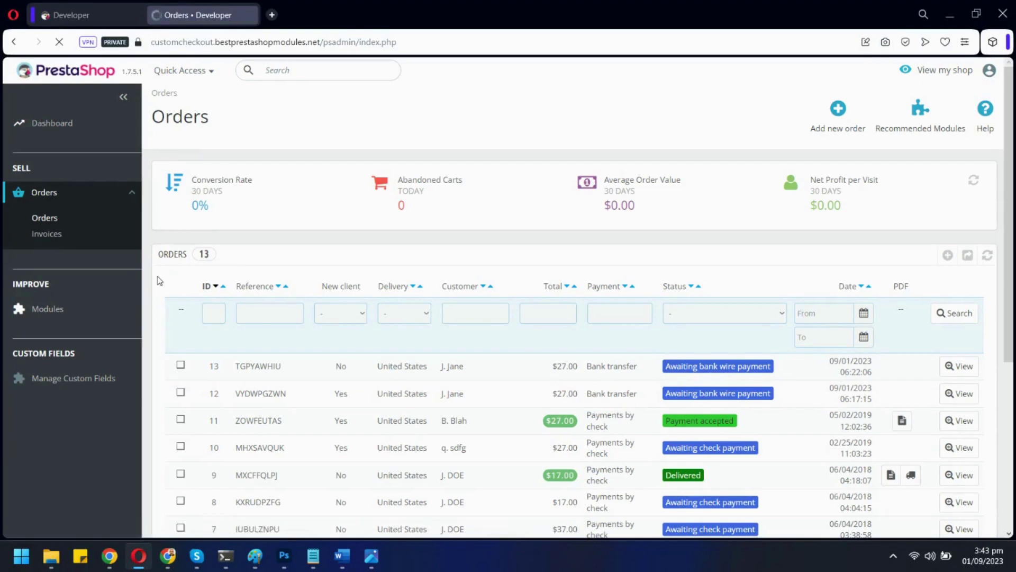
View the top back-office order and scroll to its Custom Fields showing 2023-09-28 and 1.6.x.x,1.5.x.x
{"action": "scroll", "coordinate": [248, 281], "scroll_direction": "down", "scroll_amount": 3}
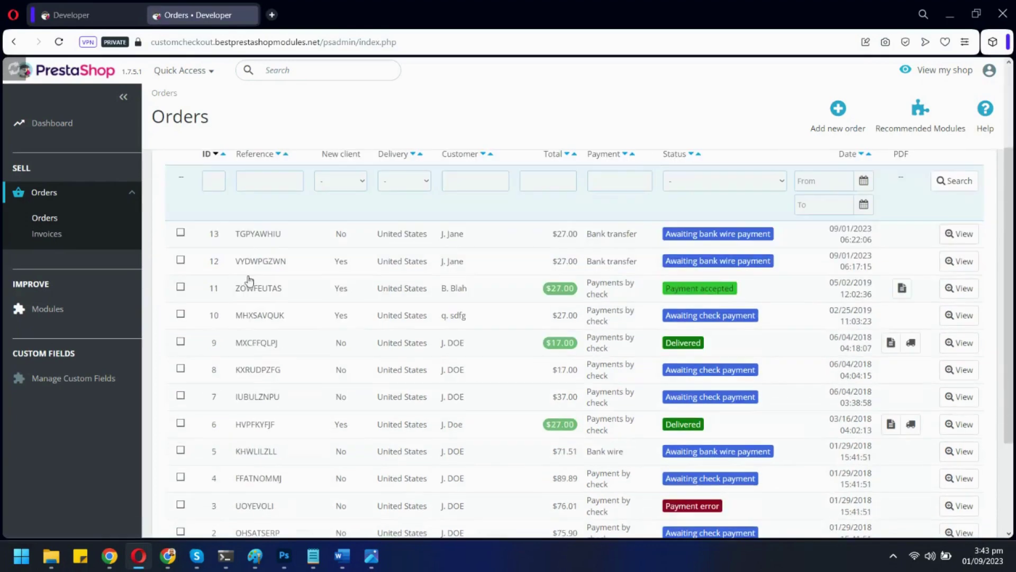
{"action": "left_click", "coordinate": [957, 233]}
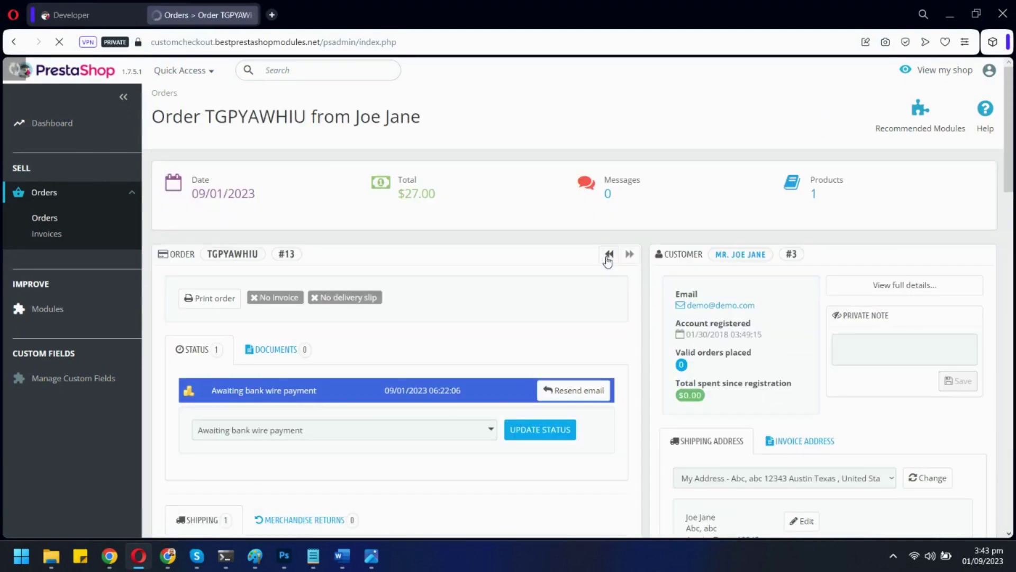
{"action": "scroll", "coordinate": [606, 260], "scroll_direction": "down", "scroll_amount": 6}
{"action": "scroll", "coordinate": [606, 261], "scroll_direction": "down", "scroll_amount": 6}
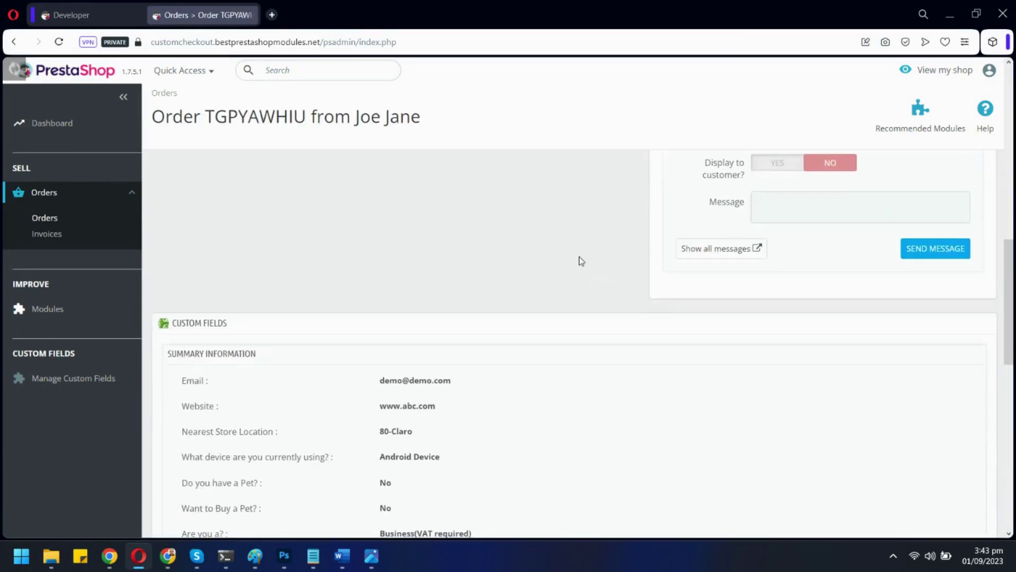
{"action": "left_click_drag", "start_coordinate": [198, 320], "coordinate": [220, 320]}
{"action": "left_click", "coordinate": [283, 313]}
{"action": "scroll", "coordinate": [283, 312], "scroll_direction": "down", "scroll_amount": 3}
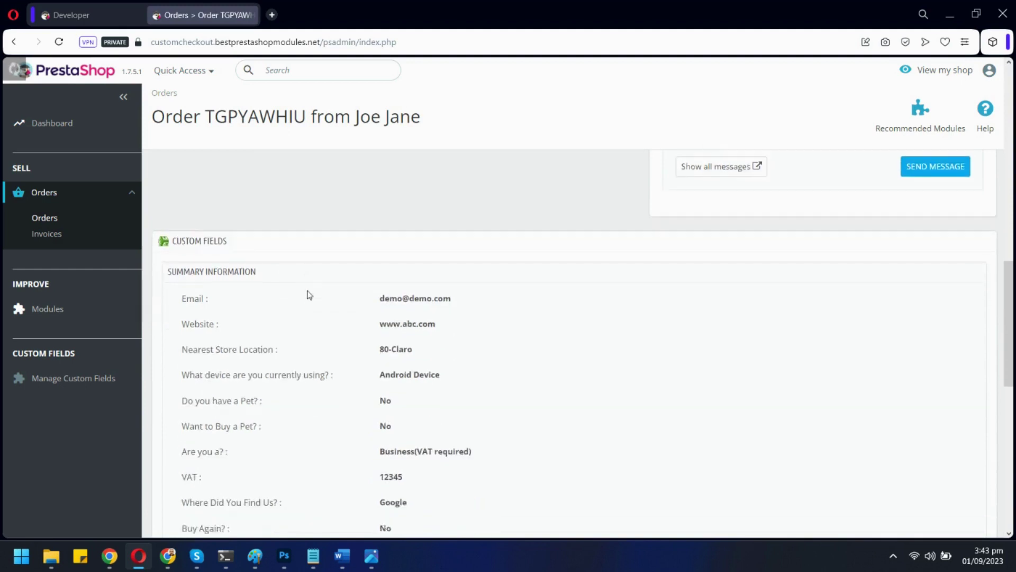
{"action": "scroll", "coordinate": [212, 302], "scroll_direction": "down", "scroll_amount": 4}
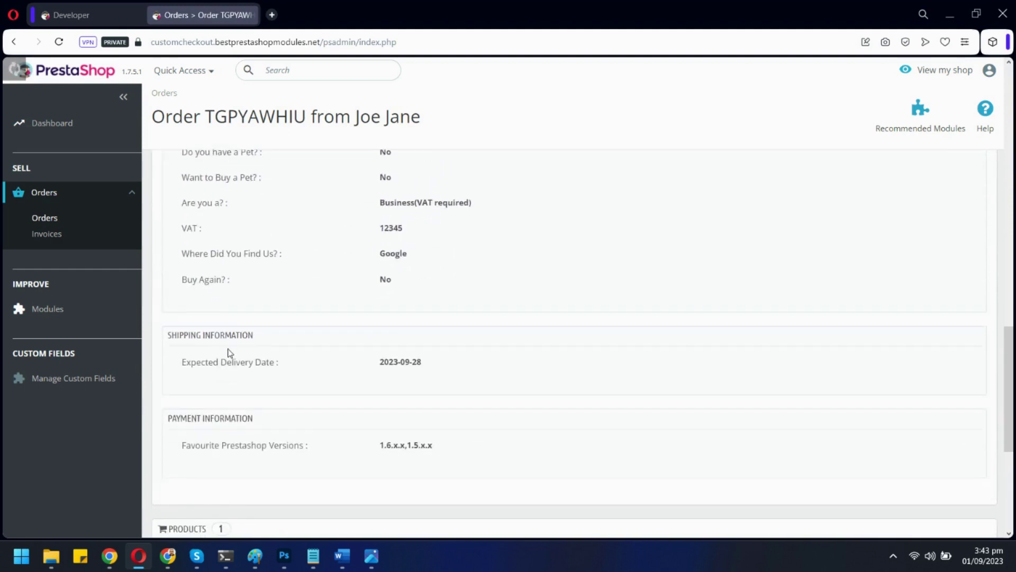
{"action": "scroll", "coordinate": [273, 343], "scroll_direction": "down", "scroll_amount": 3}
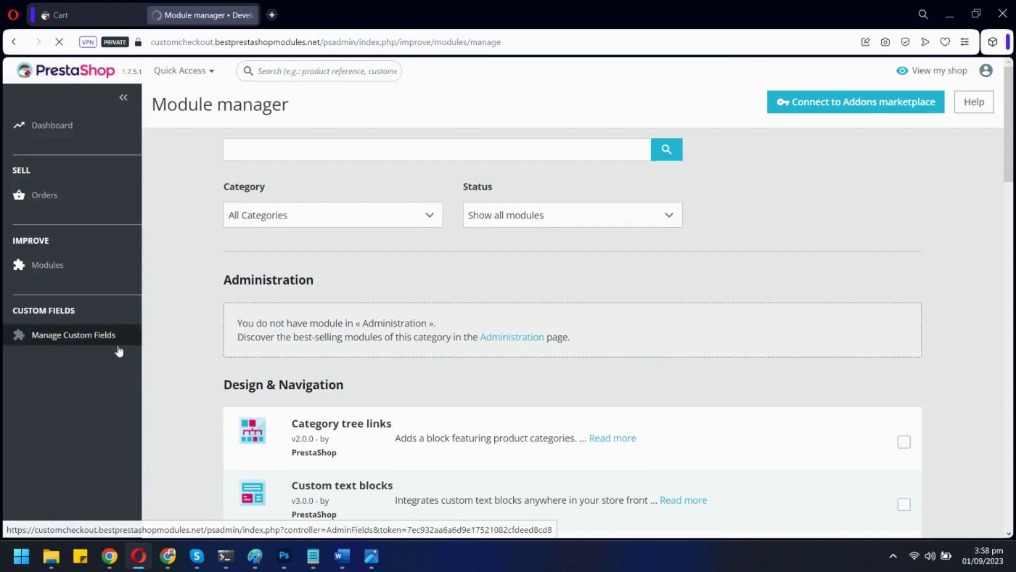
In Manage Custom Fields, toggle the Email row's status so it remains enabled
{"action": "left_click", "coordinate": [74, 335]}
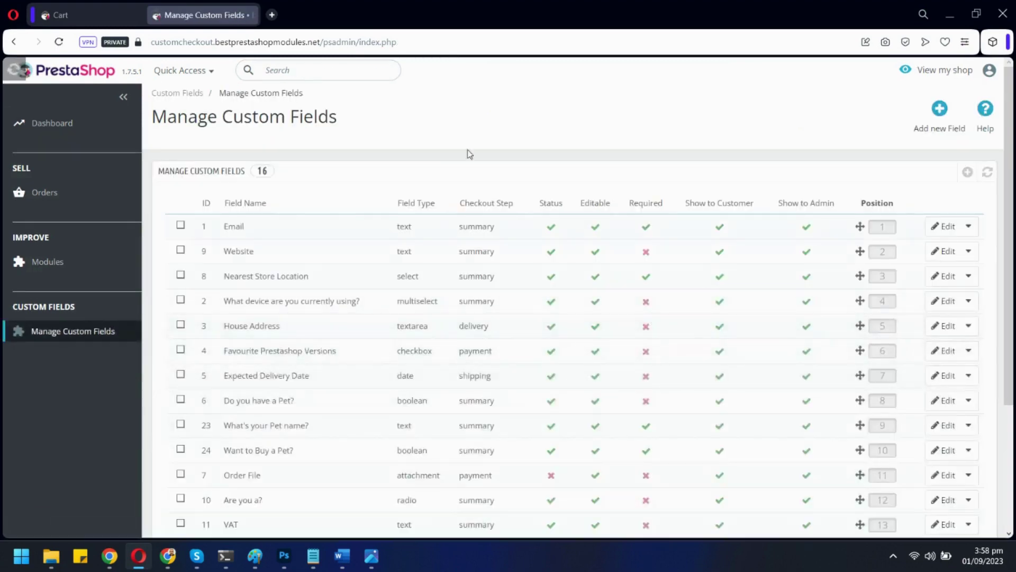
{"action": "scroll", "coordinate": [538, 216], "scroll_direction": "down", "scroll_amount": 3}
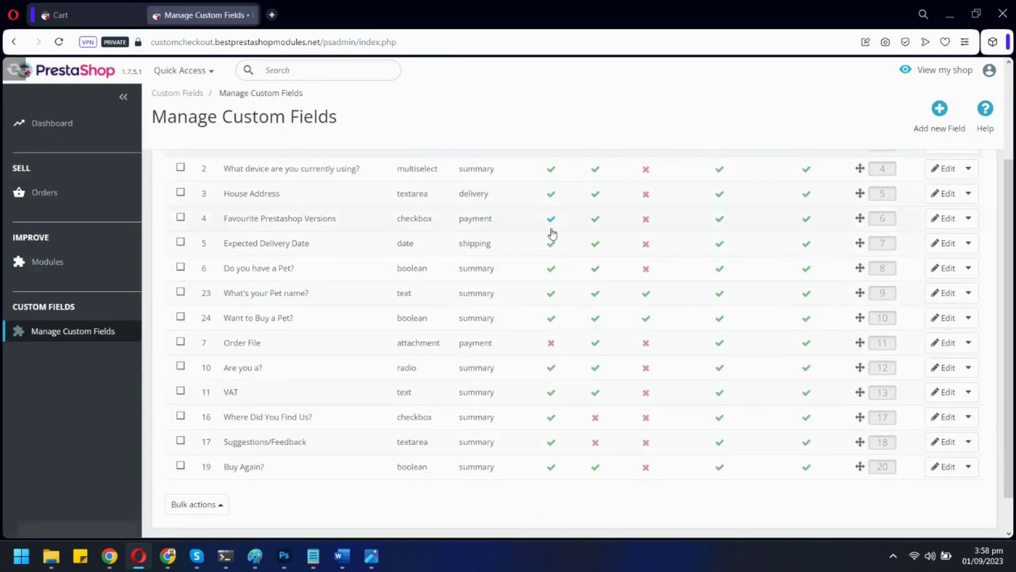
{"action": "scroll", "coordinate": [585, 268], "scroll_direction": "up", "scroll_amount": 2}
{"action": "scroll", "coordinate": [585, 270], "scroll_direction": "up", "scroll_amount": 1}
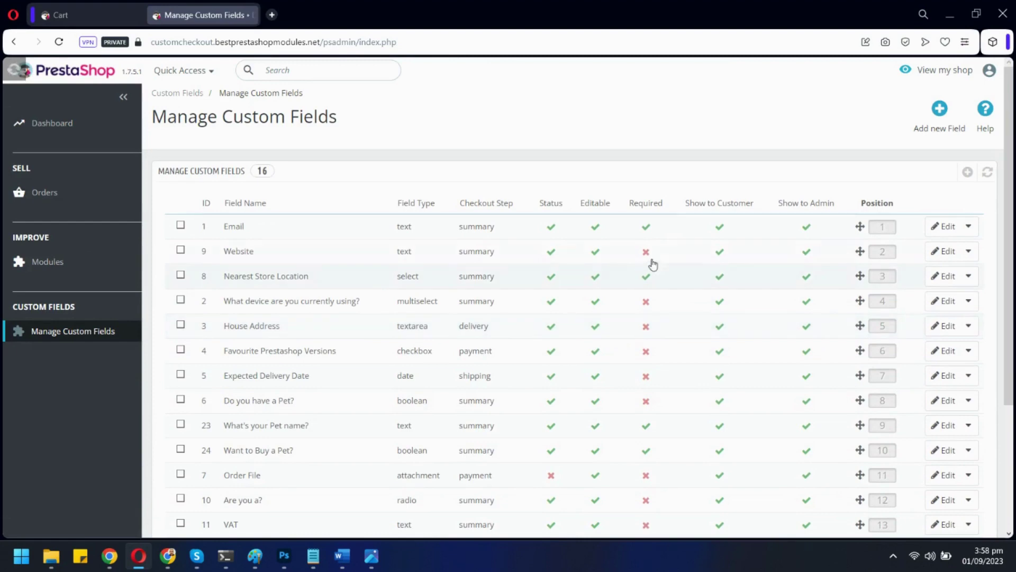
{"action": "left_click", "coordinate": [551, 228]}
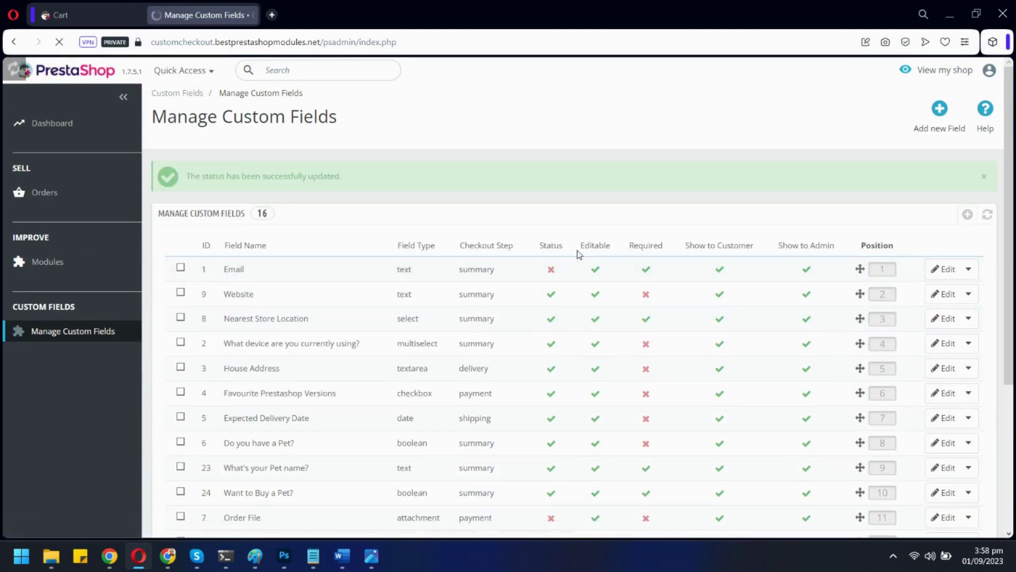
{"action": "scroll", "coordinate": [539, 251], "scroll_direction": "down", "scroll_amount": 1}
{"action": "scroll", "coordinate": [532, 264], "scroll_direction": "up", "scroll_amount": 1}
Start a new custom field, trying block headings but leaving it without one
{"action": "left_click", "coordinate": [966, 215]}
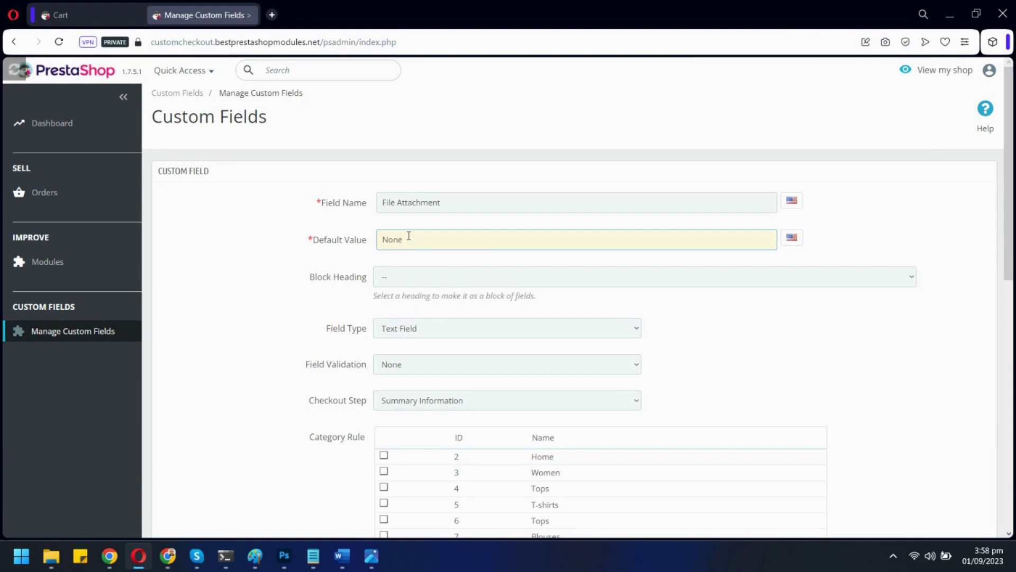
{"action": "left_click", "coordinate": [399, 271]}
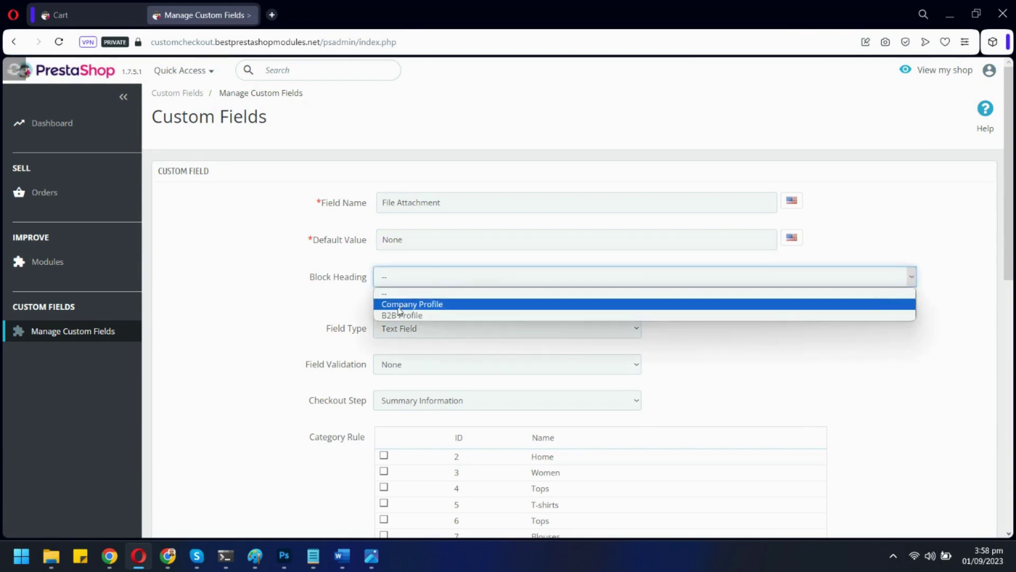
{"action": "left_click", "coordinate": [399, 306]}
{"action": "left_click", "coordinate": [404, 279]}
{"action": "left_click", "coordinate": [404, 315]}
{"action": "left_click", "coordinate": [407, 279]}
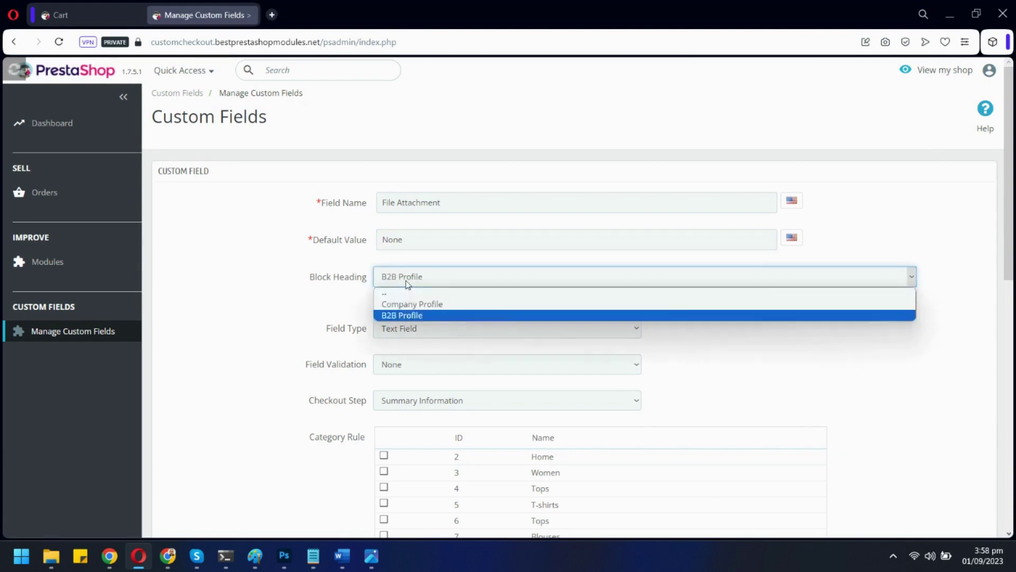
{"action": "left_click", "coordinate": [385, 293]}
{"action": "scroll", "coordinate": [415, 261], "scroll_direction": "down", "scroll_amount": 1}
Set the field type to Attachment and add txt and png as allowed file types
{"action": "left_click", "coordinate": [416, 262]}
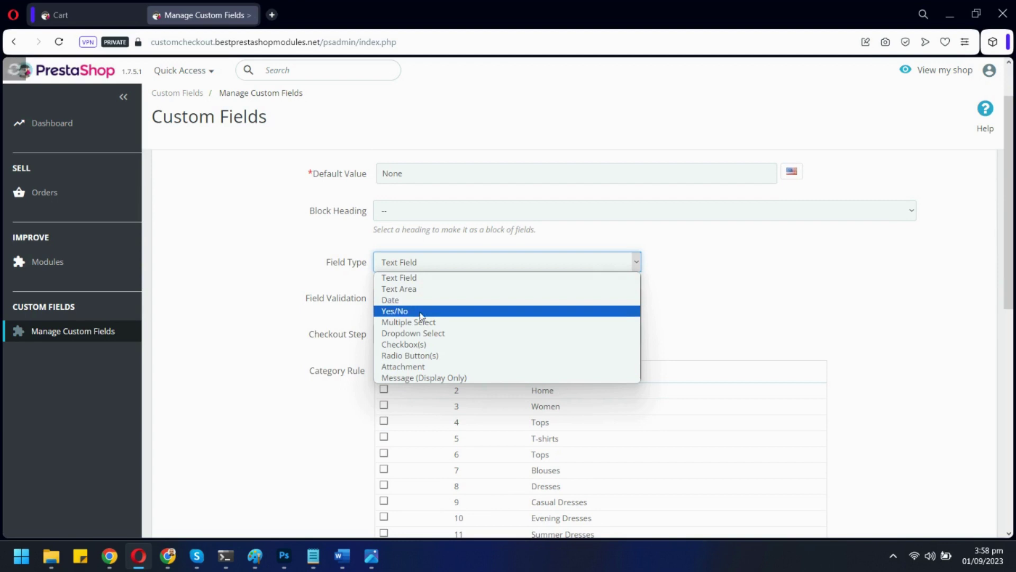
{"action": "left_click", "coordinate": [420, 366]}
{"action": "scroll", "coordinate": [418, 272], "scroll_direction": "down", "scroll_amount": 2}
{"action": "scroll", "coordinate": [415, 265], "scroll_direction": "up", "scroll_amount": 2}
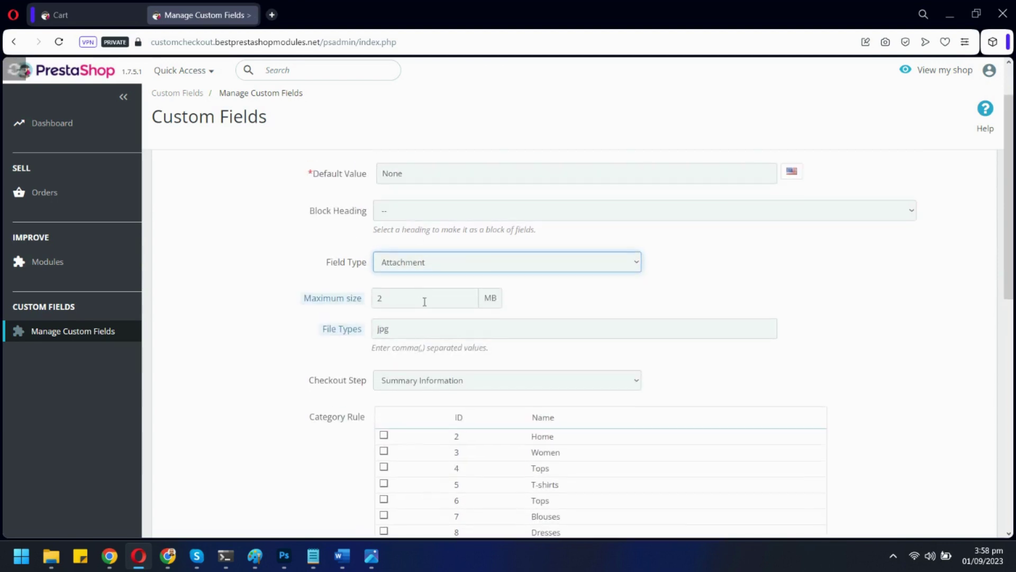
{"action": "scroll", "coordinate": [412, 320], "scroll_direction": "up", "scroll_amount": 1}
{"action": "scroll", "coordinate": [411, 318], "scroll_direction": "down", "scroll_amount": 1}
{"action": "left_click", "coordinate": [403, 333]}
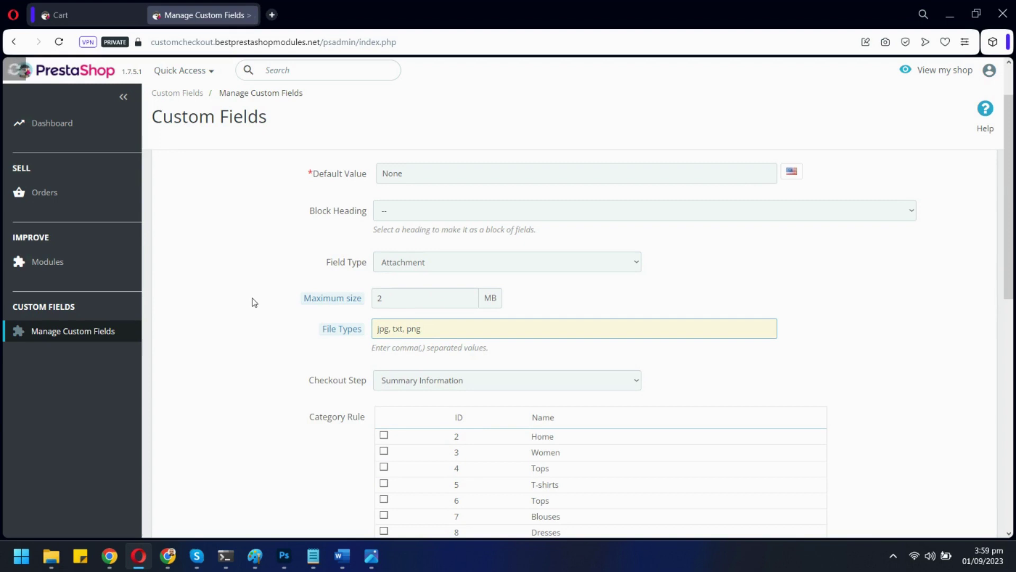
Keep Summary Information as the checkout step and limit the field to Home, Women and Tops
{"action": "scroll", "coordinate": [253, 302], "scroll_direction": "down", "scroll_amount": 3}
{"action": "left_click", "coordinate": [419, 249]}
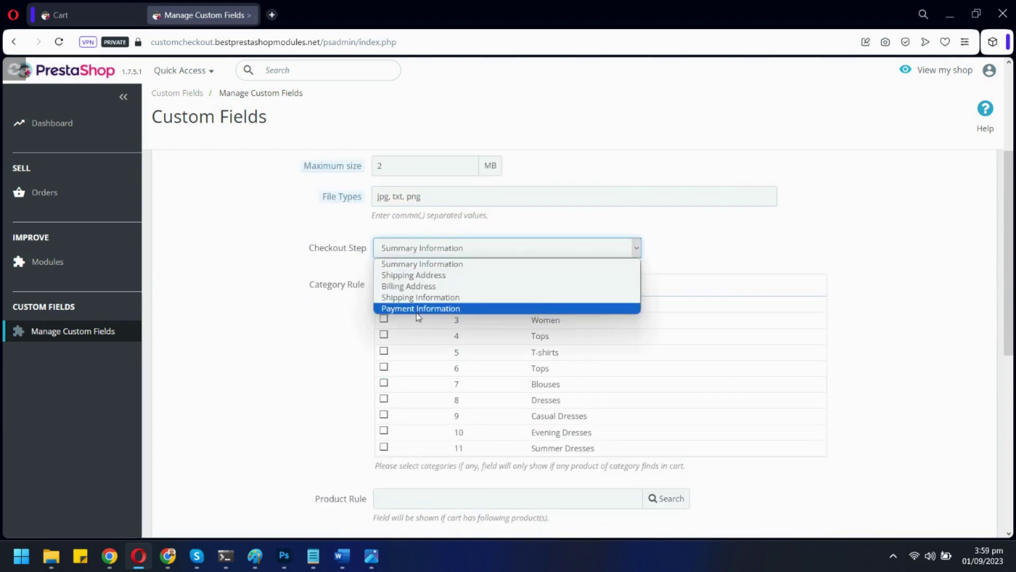
{"action": "left_click", "coordinate": [417, 266]}
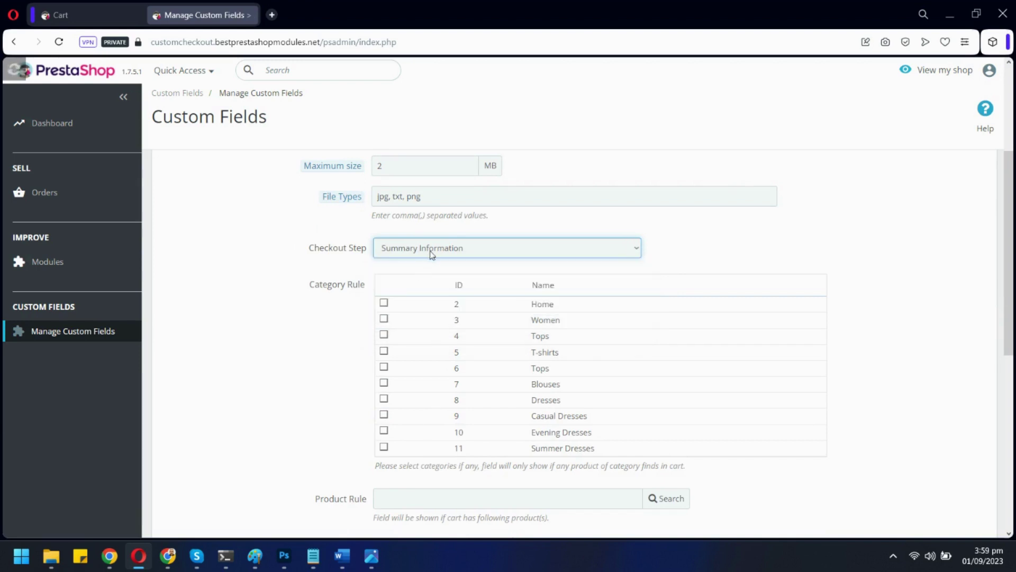
{"action": "left_click", "coordinate": [433, 253]}
{"action": "left_click", "coordinate": [433, 262]}
{"action": "scroll", "coordinate": [313, 271], "scroll_direction": "down", "scroll_amount": 1}
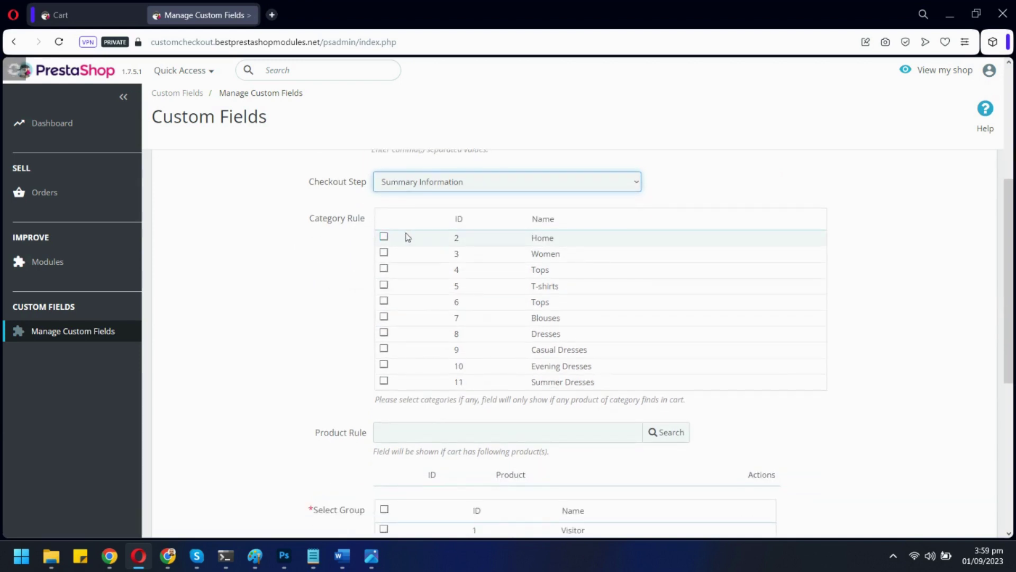
{"action": "left_click", "coordinate": [384, 237]}
{"action": "left_click", "coordinate": [384, 253]}
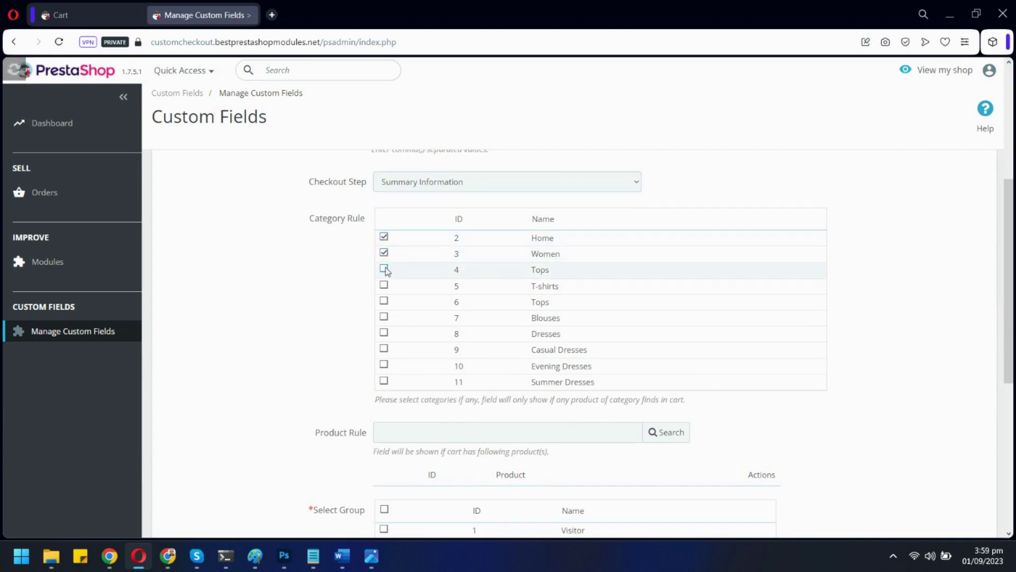
{"action": "left_click", "coordinate": [384, 268]}
Give all customer groups access, show the field in customer accounts and set its status to YES
{"action": "scroll", "coordinate": [329, 283], "scroll_direction": "down", "scroll_amount": 3}
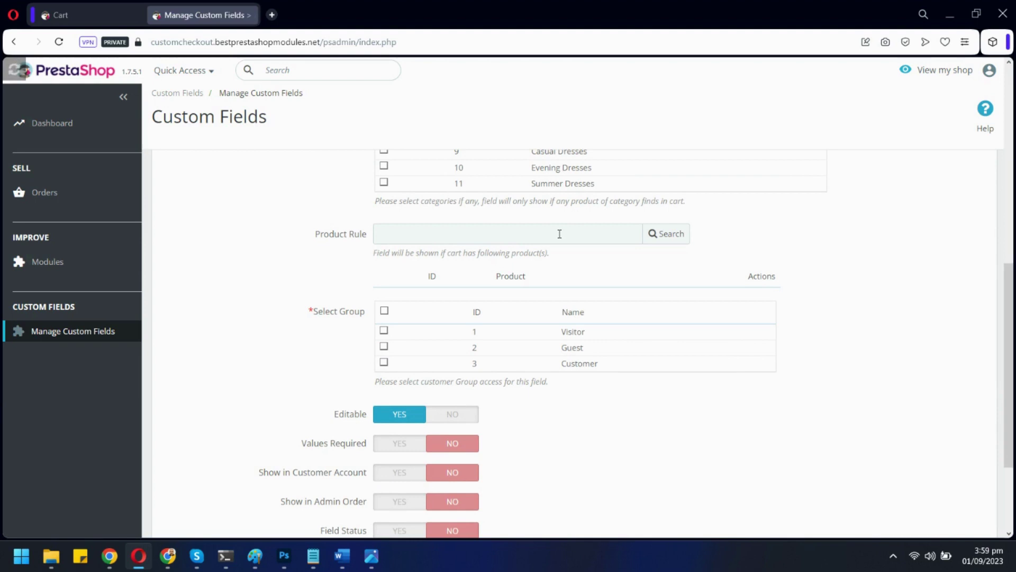
{"action": "scroll", "coordinate": [336, 265], "scroll_direction": "down", "scroll_amount": 1}
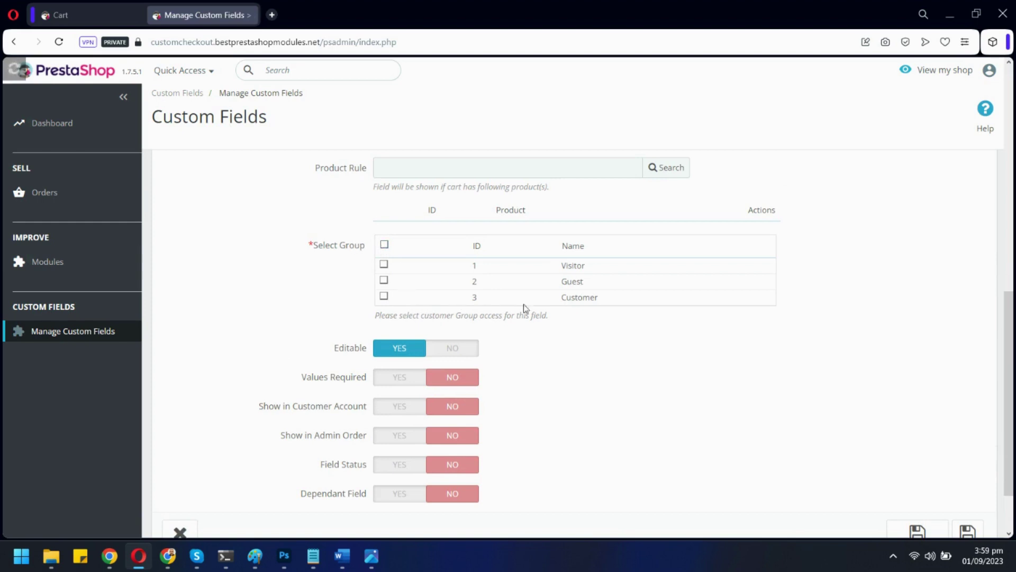
{"action": "left_click", "coordinate": [384, 244]}
{"action": "scroll", "coordinate": [337, 265], "scroll_direction": "down", "scroll_amount": 1}
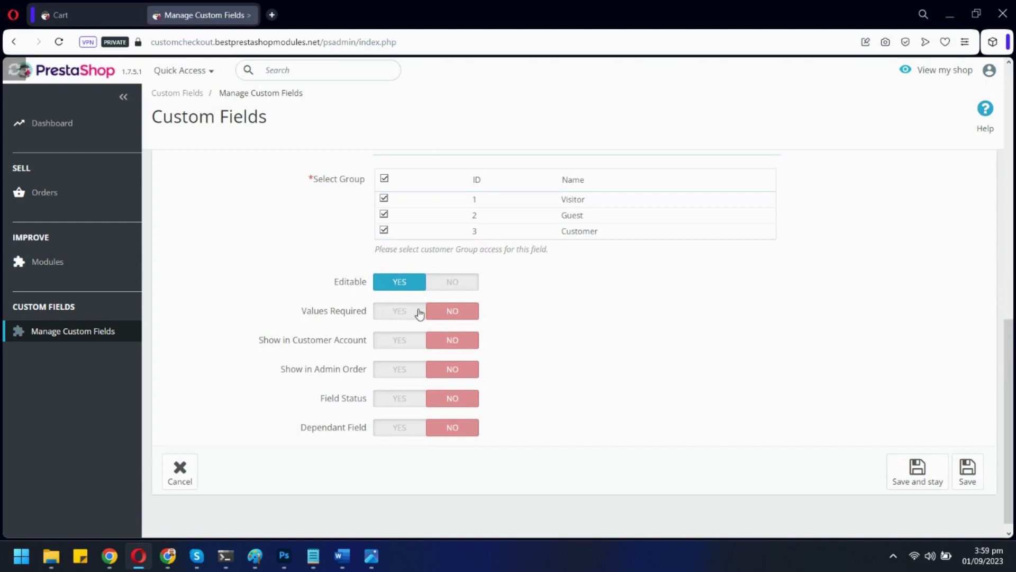
{"action": "left_click", "coordinate": [397, 344]}
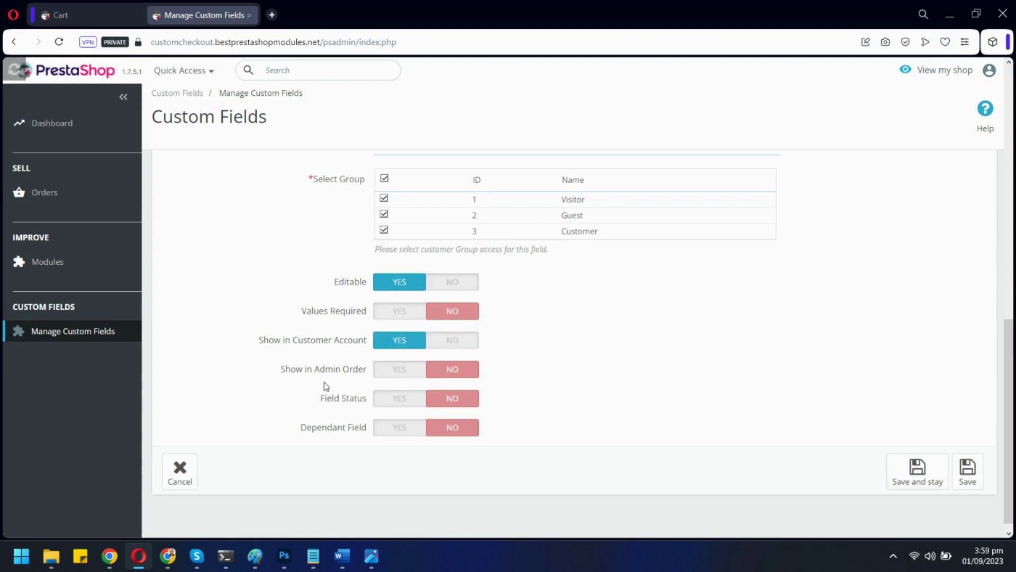
{"action": "left_click", "coordinate": [386, 406]}
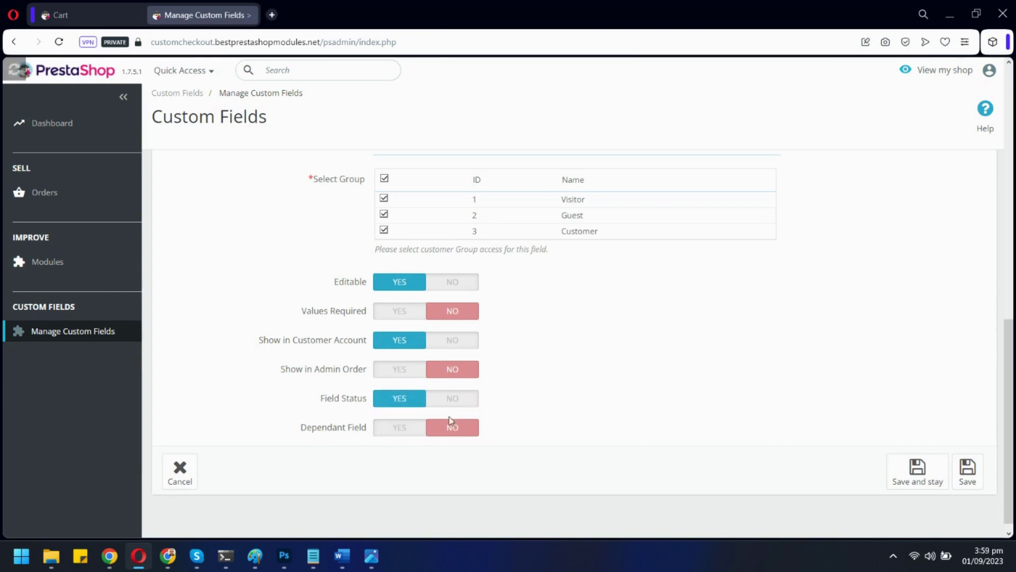
Save the File Attachment field and check its jpg, txt, png file picker on the storefront cart
{"action": "left_click", "coordinate": [918, 470]}
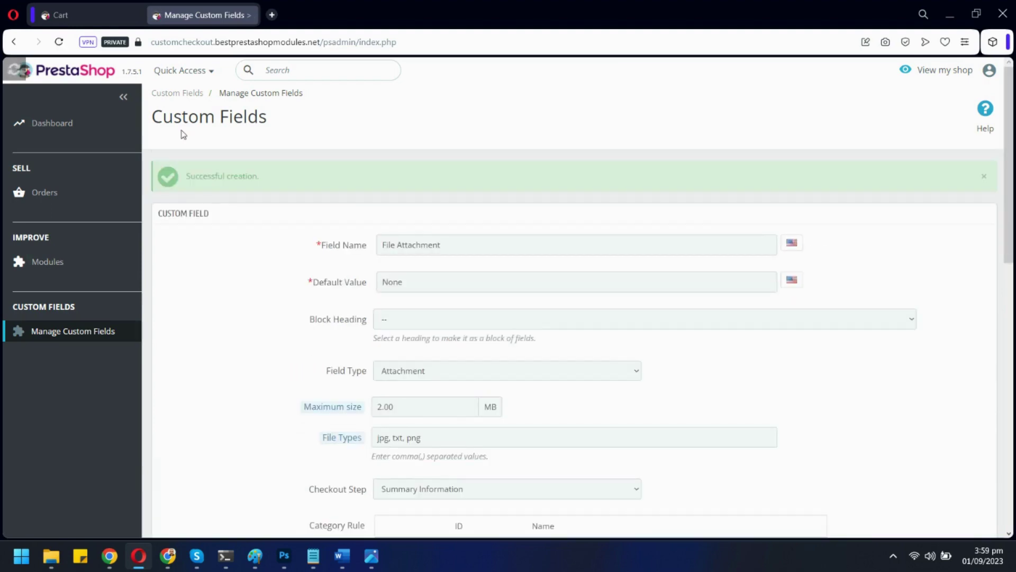
{"action": "left_click", "coordinate": [91, 16]}
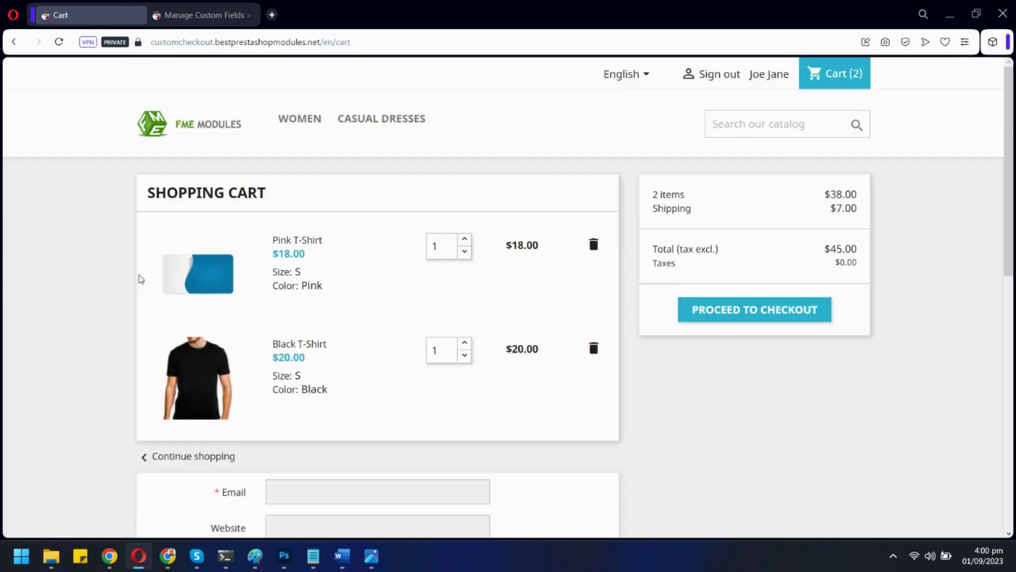
{"action": "scroll", "coordinate": [139, 277], "scroll_direction": "down", "scroll_amount": 10}
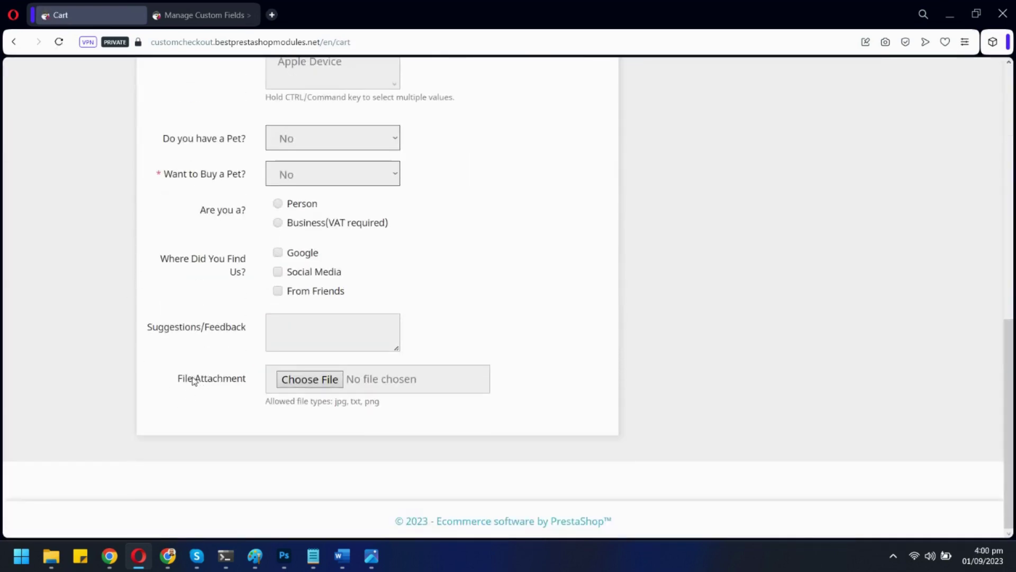
{"action": "left_click_drag", "start_coordinate": [176, 378], "coordinate": [245, 379]}
{"action": "left_click", "coordinate": [420, 393]}
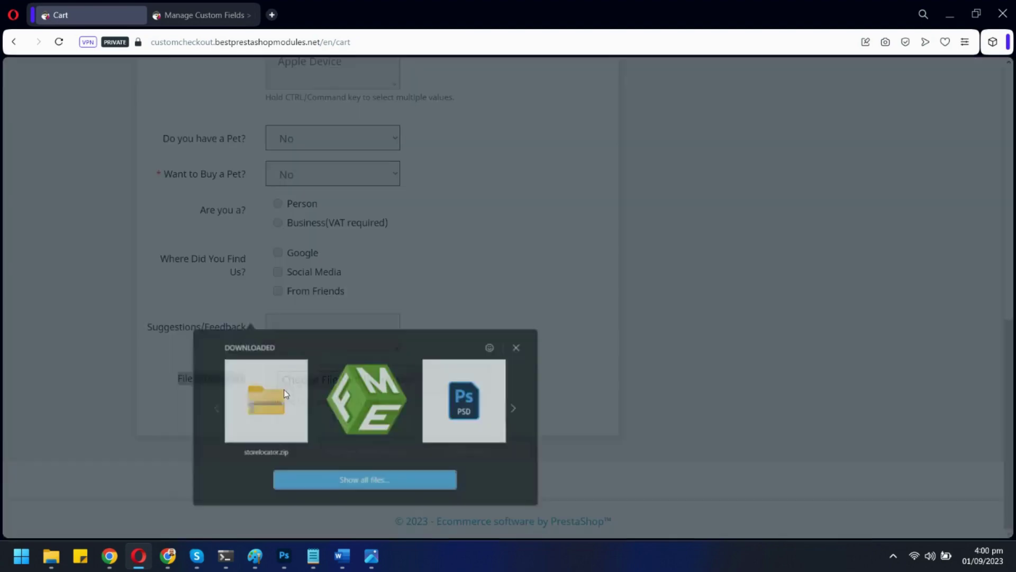
{"action": "left_click", "coordinate": [545, 351]}
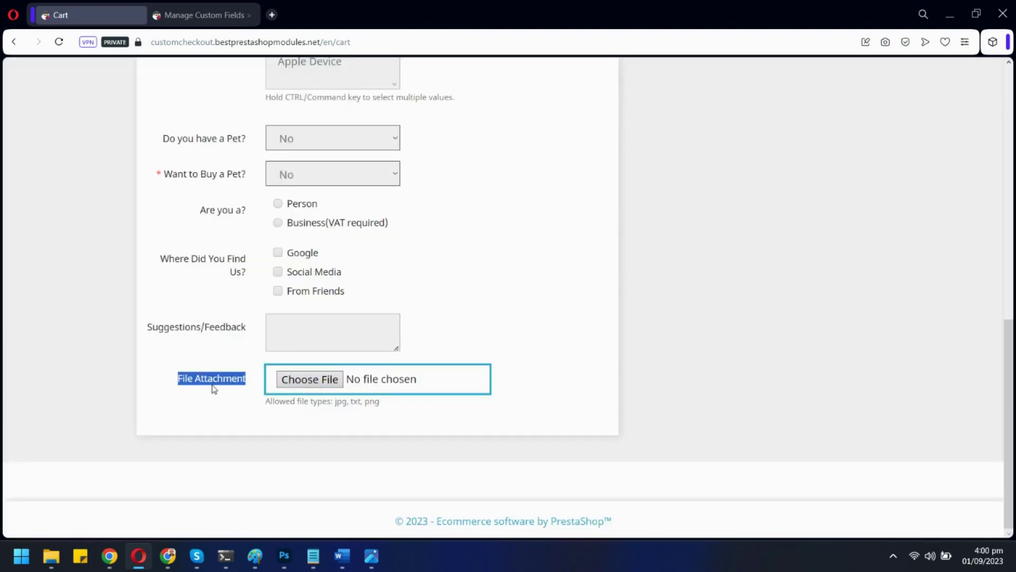